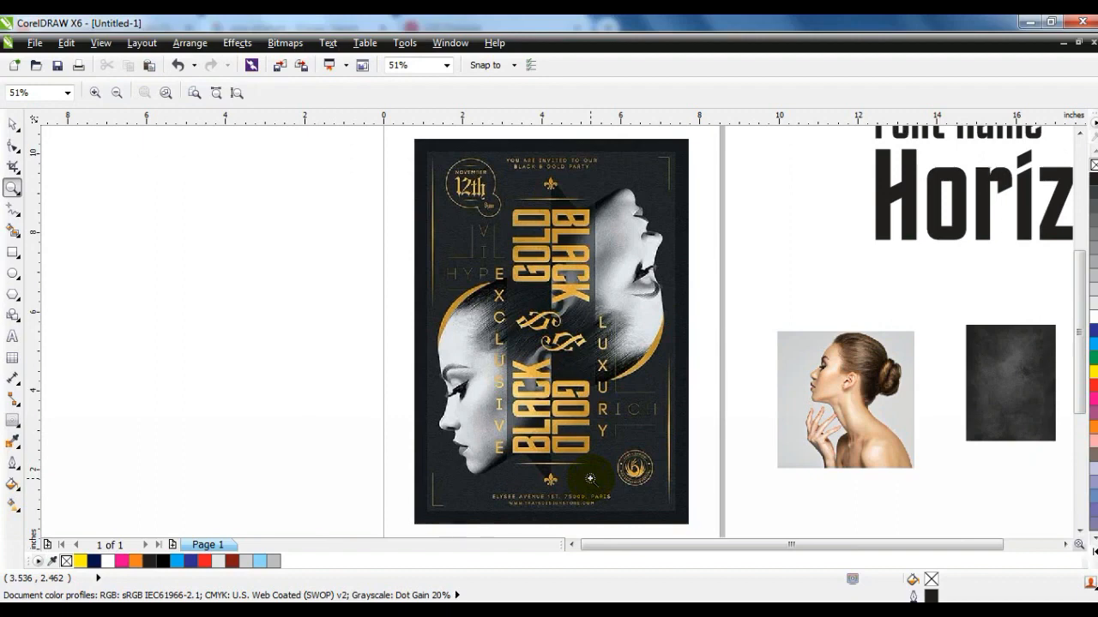
Draw a rectangle about 6.86 × 9.62 inches beside the reference flyer and fill it black
{"action": "left_click", "coordinate": [12, 124]}
{"action": "left_click", "coordinate": [571, 545]}
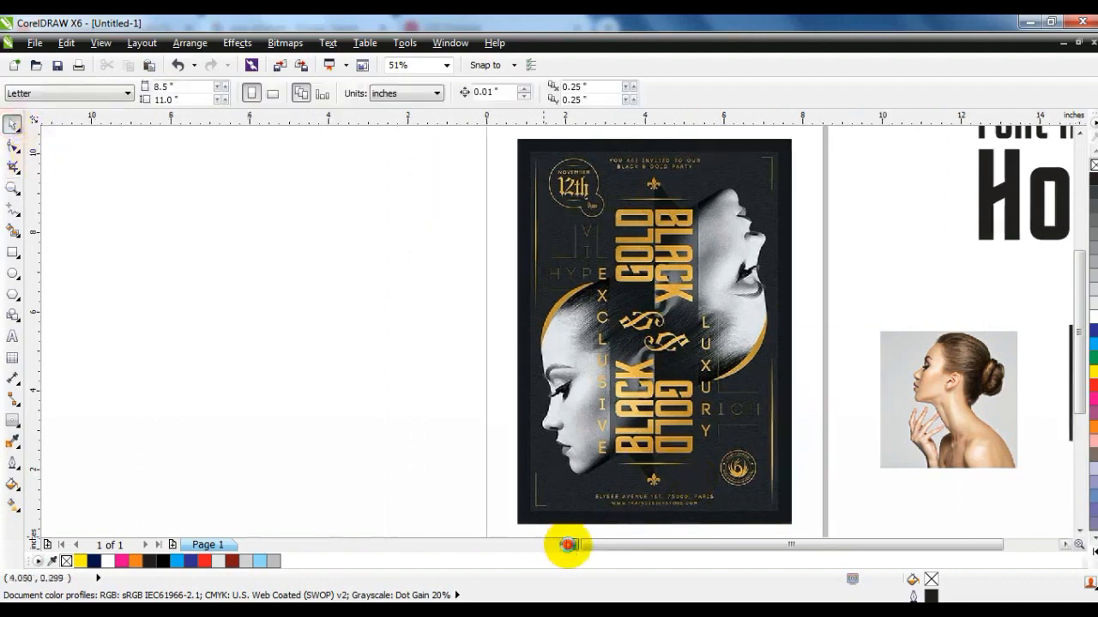
{"action": "left_click", "coordinate": [12, 187]}
{"action": "right_click", "coordinate": [311, 274]}
{"action": "left_click_drag", "start_coordinate": [232, 213], "coordinate": [670, 426]}
{"action": "left_click", "coordinate": [12, 252]}
{"action": "left_click_drag", "start_coordinate": [625, 175], "coordinate": [385, 513]}
{"action": "left_click", "coordinate": [18, 127]}
{"action": "left_click", "coordinate": [162, 561]}
{"action": "left_click", "coordinate": [206, 283]}
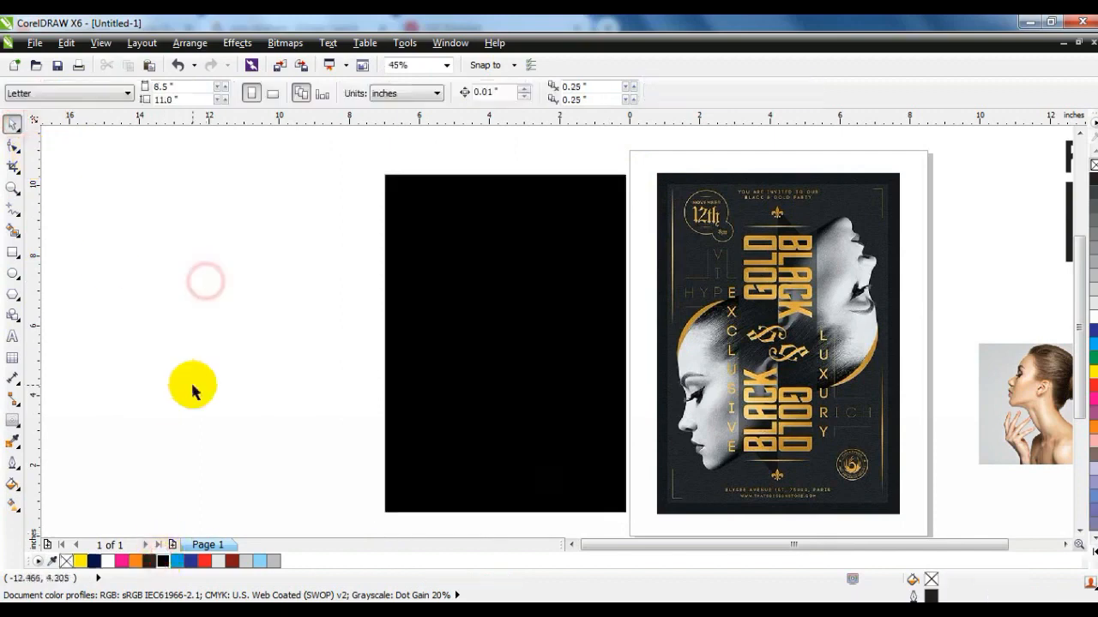
Move the dark texture image onto the upper part of the black rectangle and bring it to the front
{"action": "left_click", "coordinate": [1065, 544]}
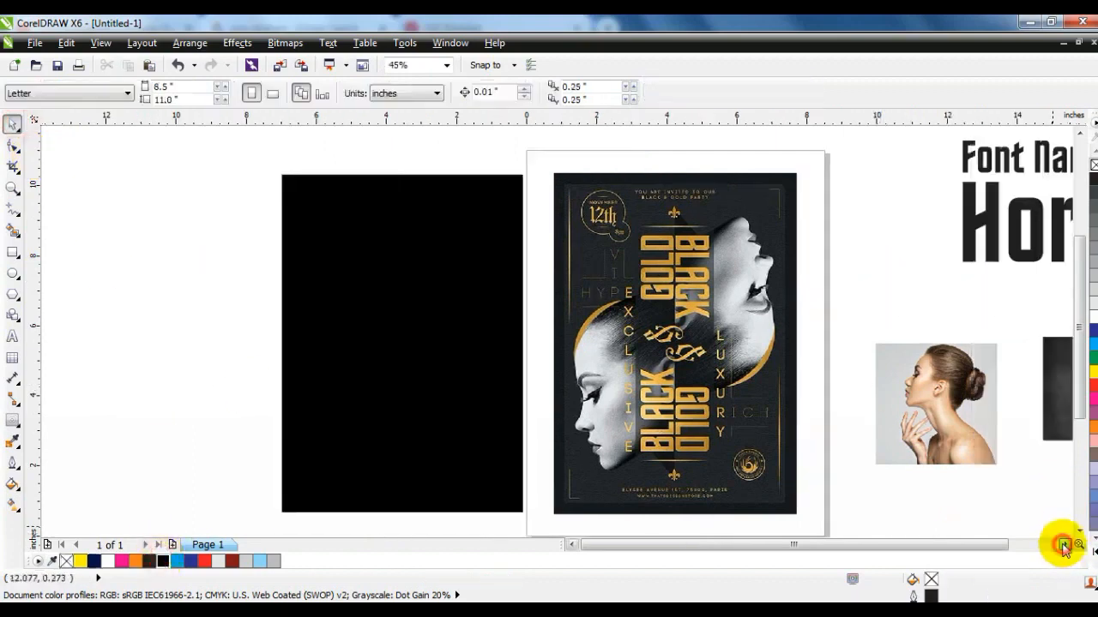
{"action": "left_click", "coordinate": [1065, 545]}
{"action": "left_click_drag", "start_coordinate": [958, 345], "coordinate": [208, 196]}
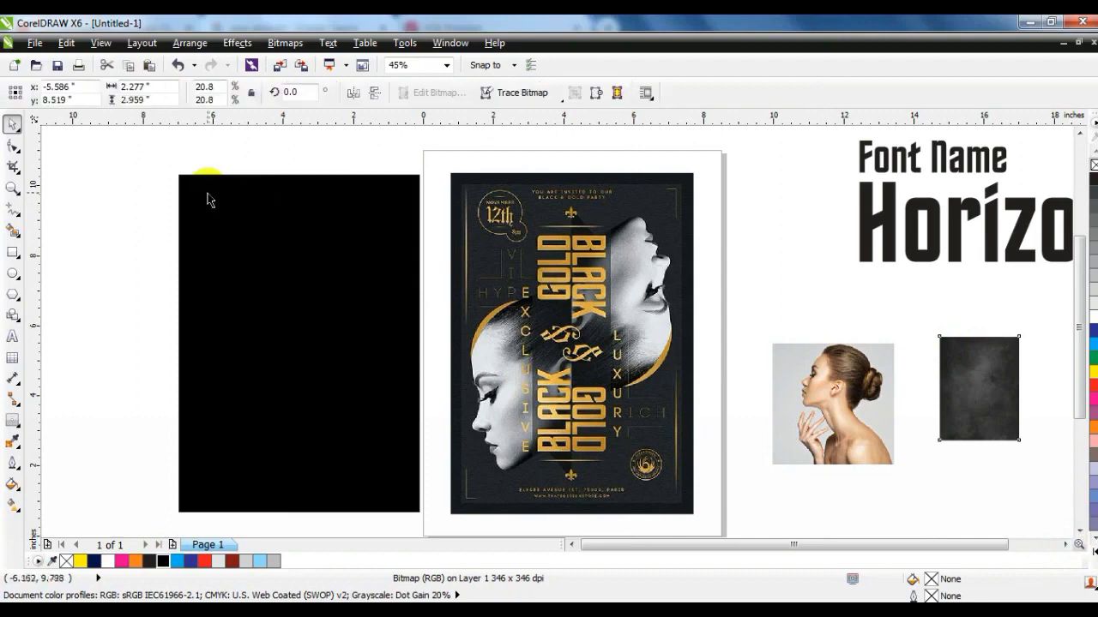
{"action": "key", "text": "shift+Page_Up"}
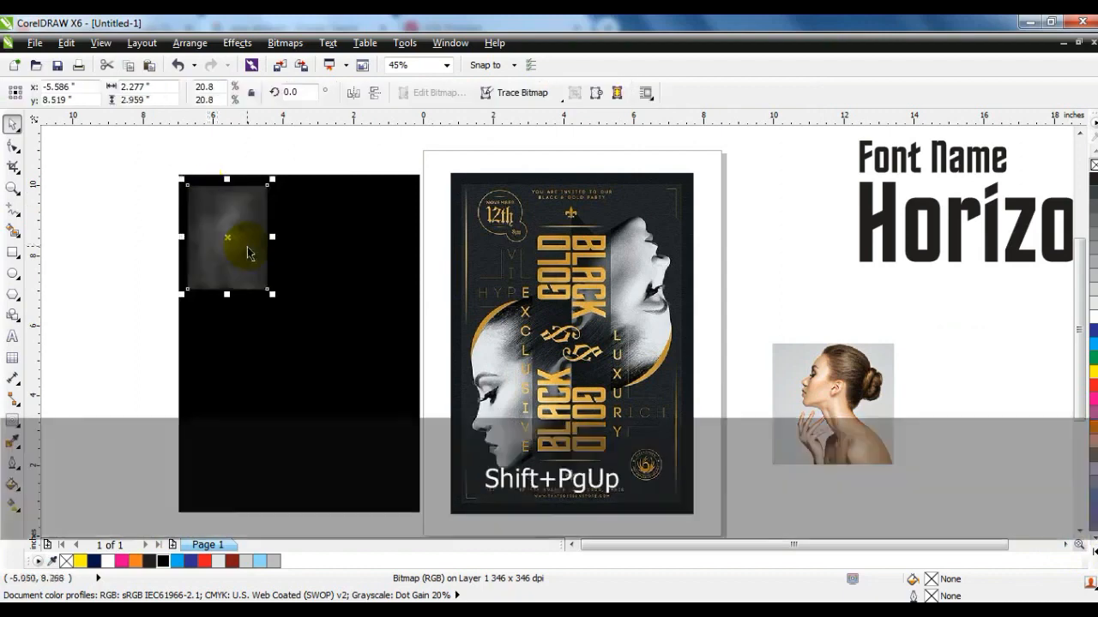
Enlarge the texture to about 6.36 × 8.98 inches, leaving a black border, and centre it on the black rectangle
{"action": "left_click_drag", "start_coordinate": [275, 293], "coordinate": [405, 461]}
{"action": "key", "text": "ctrl+z"}
{"action": "left_click", "coordinate": [247, 260]}
{"action": "left_click_drag", "start_coordinate": [272, 295], "coordinate": [418, 490]}
{"action": "left_click_drag", "start_coordinate": [299, 480], "coordinate": [317, 507]}
{"action": "left_click", "coordinate": [322, 508], "text": "shift"}
{"action": "key", "text": "c"}
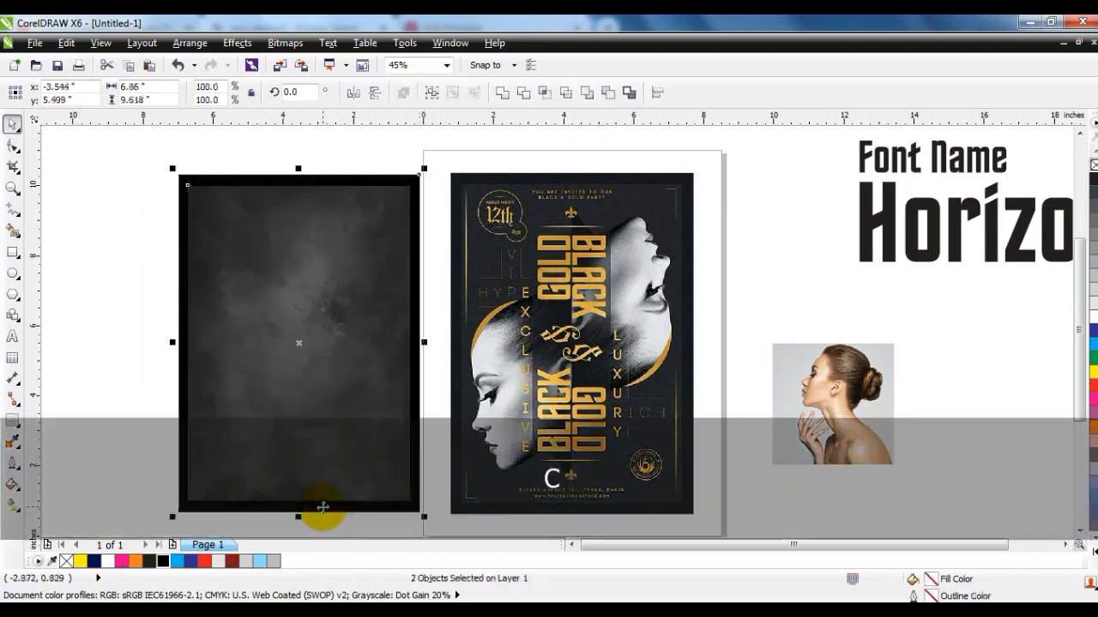
{"action": "key", "text": "Escape"}
Darken the texture image with a Gamma adjustment of 0.70
{"action": "left_click", "coordinate": [305, 424]}
{"action": "left_click", "coordinate": [237, 43]}
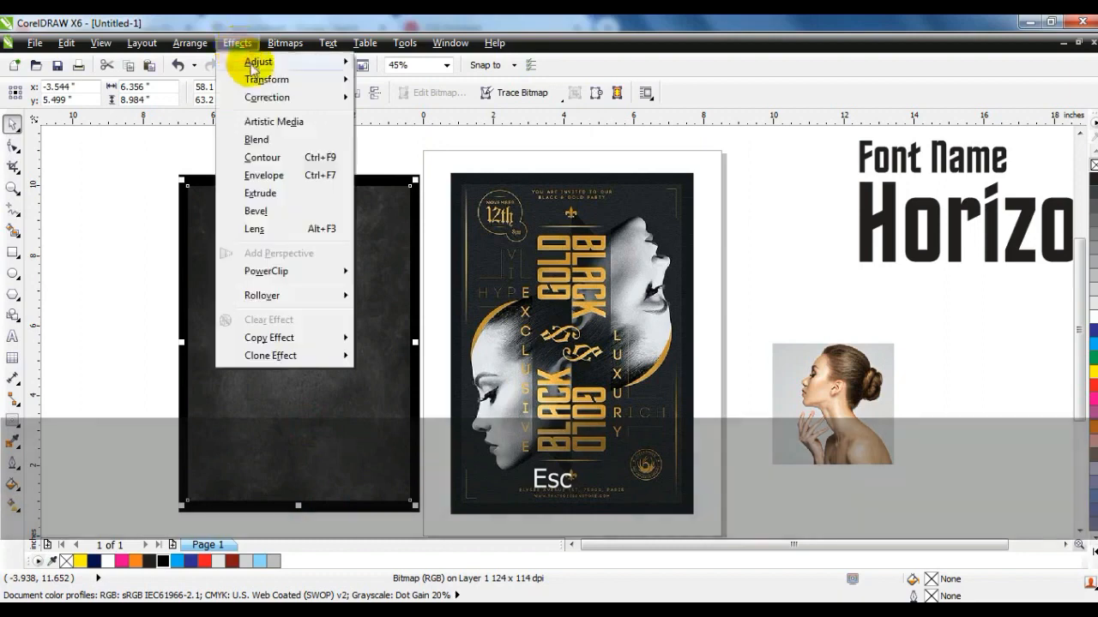
{"action": "mouse_move", "coordinate": [261, 61]}
{"action": "left_click", "coordinate": [401, 176]}
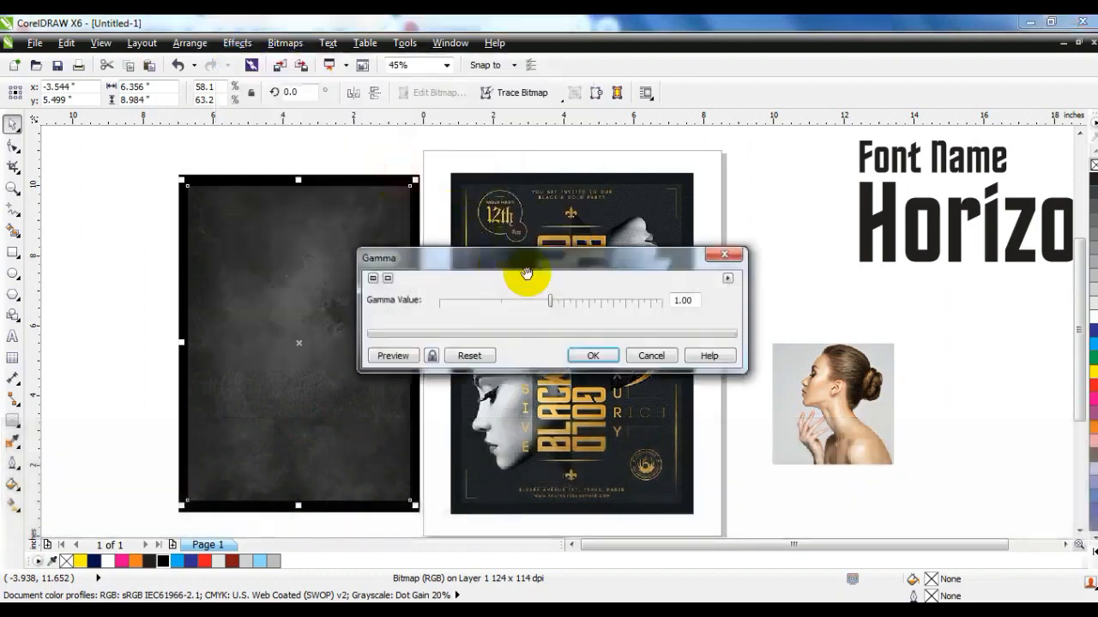
{"action": "left_click", "coordinate": [533, 306]}
{"action": "left_click", "coordinate": [431, 355]}
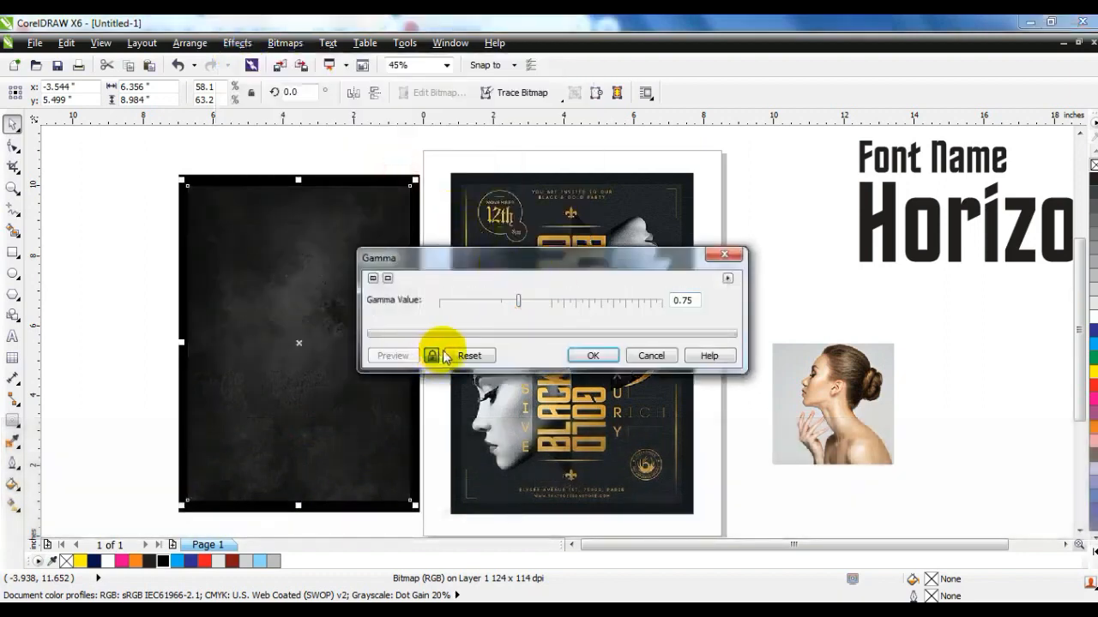
{"action": "left_click_drag", "start_coordinate": [516, 307], "coordinate": [514, 304]}
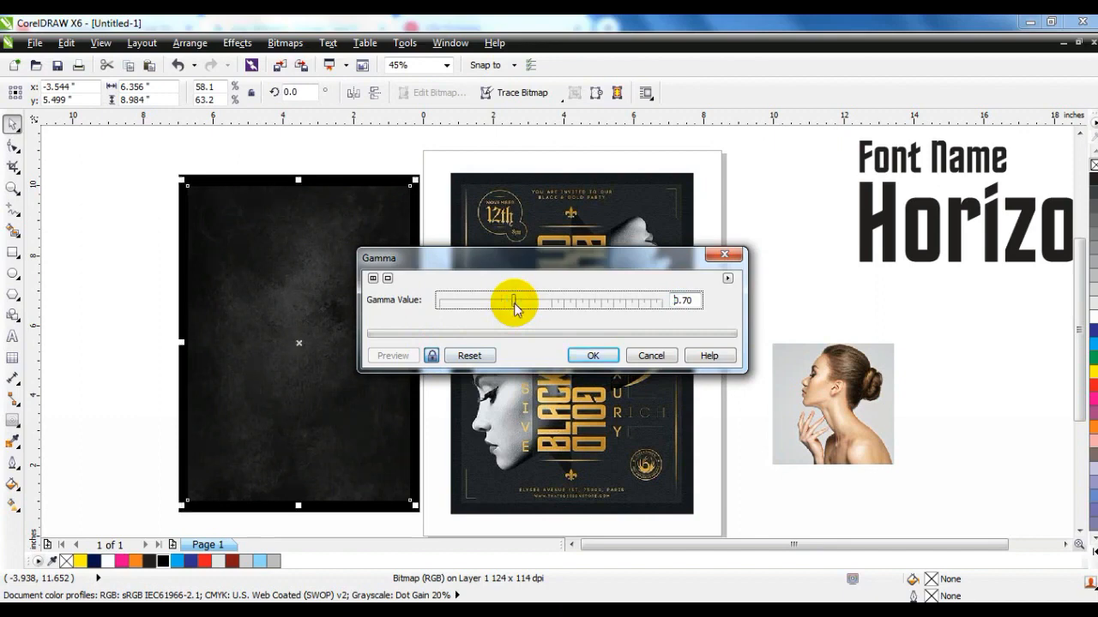
{"action": "left_click", "coordinate": [587, 355]}
{"action": "left_click", "coordinate": [133, 309]}
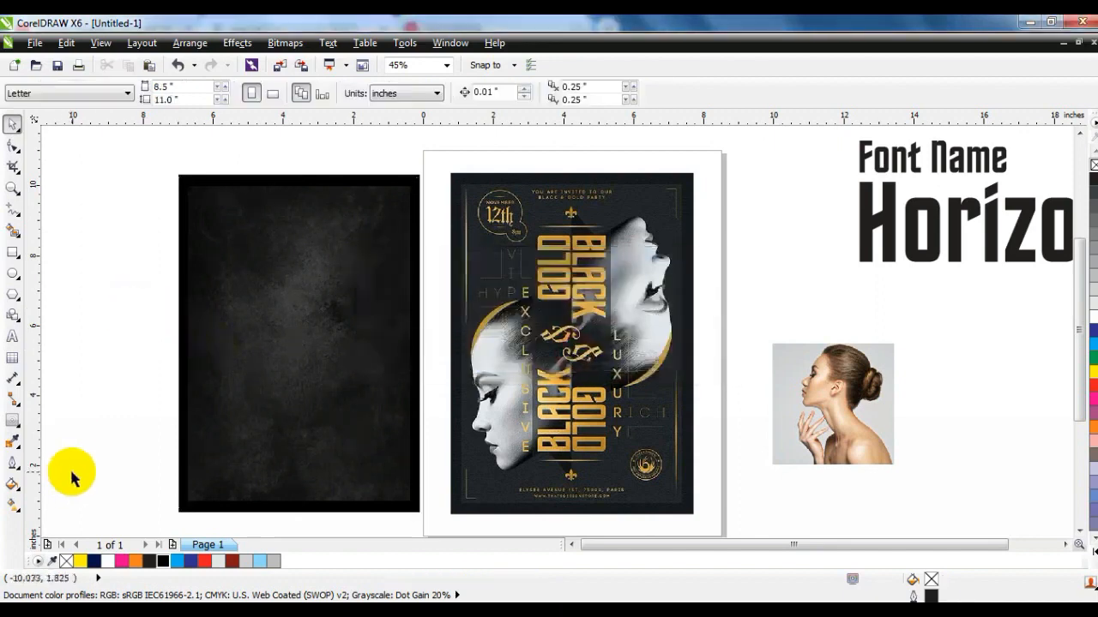
Place the woman's photo over the middle of the texture, in front of everything, and convert it to a 300 dpi grayscale bitmap
{"action": "left_click_drag", "start_coordinate": [827, 399], "coordinate": [298, 336]}
{"action": "key", "text": "shift+Page_Up"}
{"action": "left_click", "coordinate": [13, 187]}
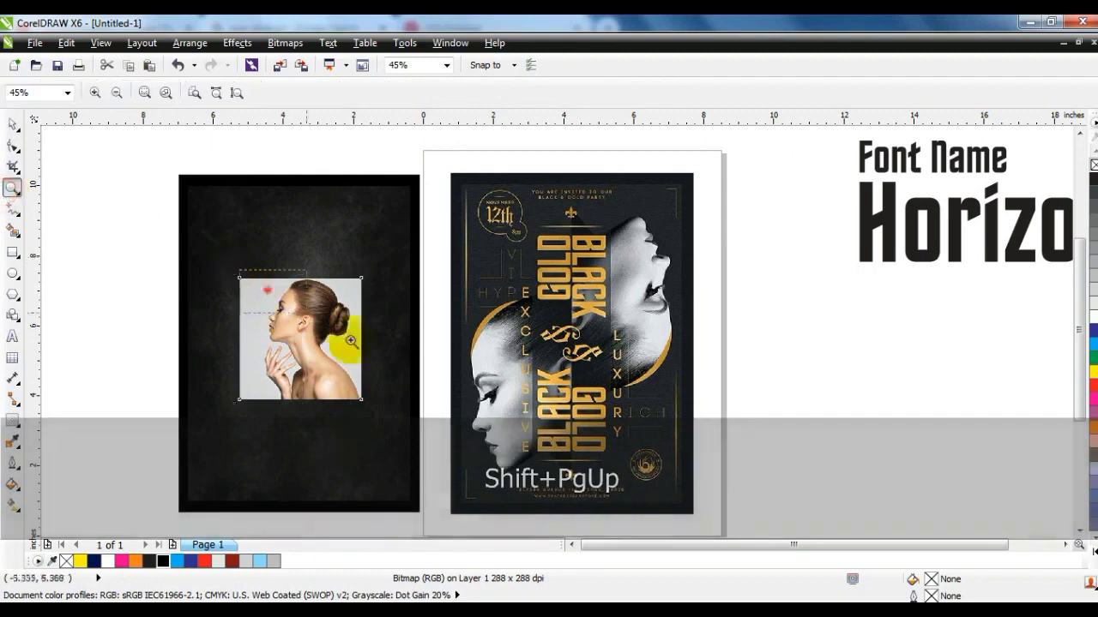
{"action": "left_click", "coordinate": [274, 313]}
{"action": "left_click", "coordinate": [13, 124]}
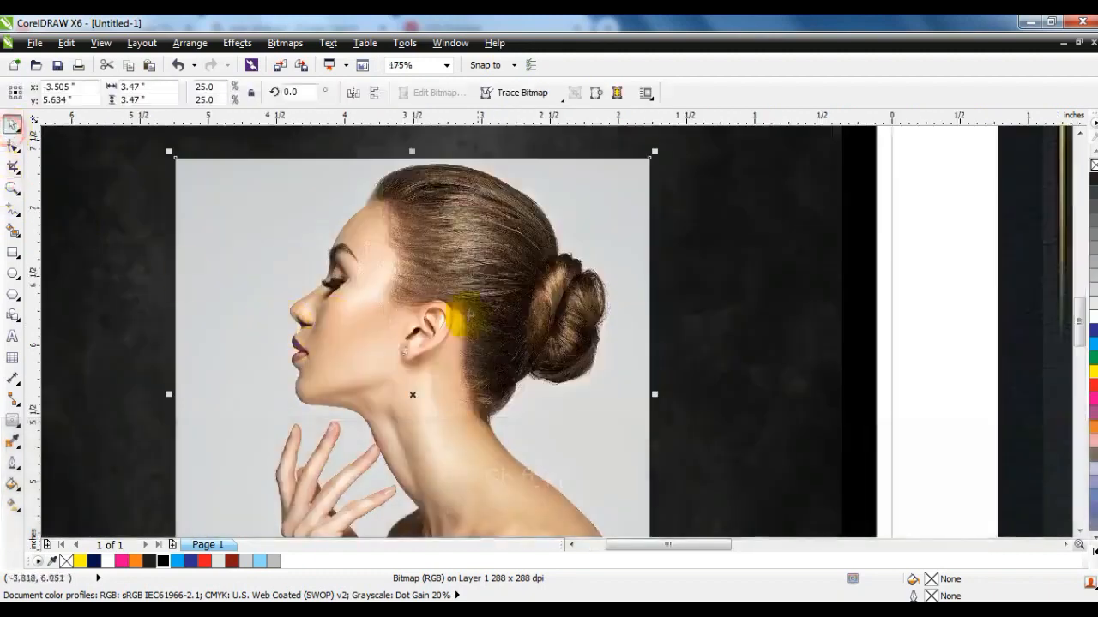
{"action": "left_click", "coordinate": [249, 47]}
{"action": "mouse_move", "coordinate": [284, 43]}
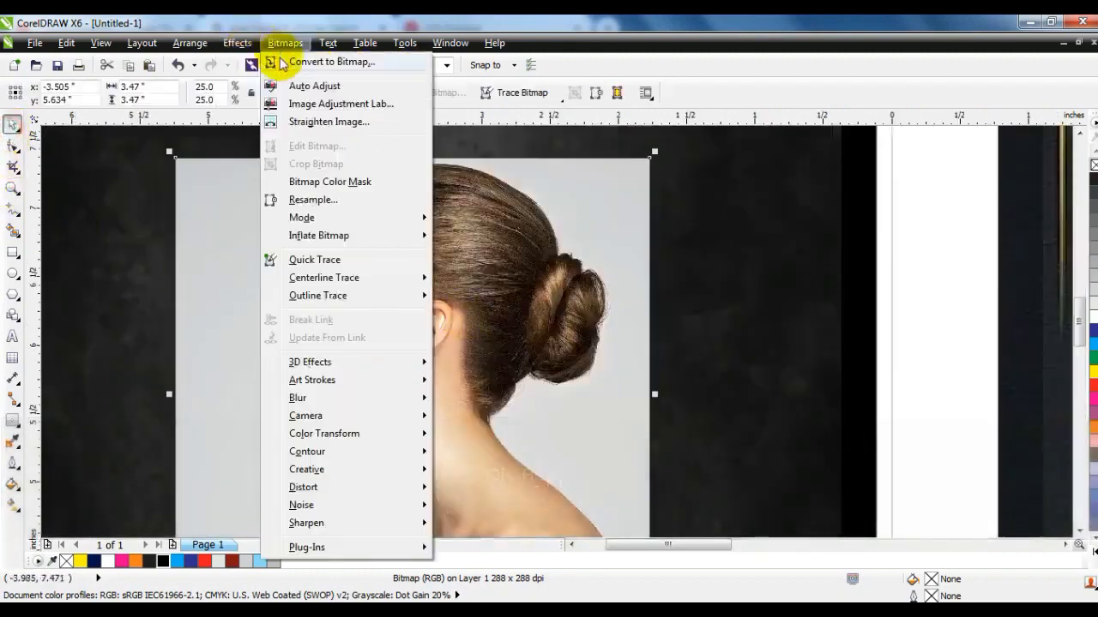
{"action": "left_click", "coordinate": [283, 63]}
{"action": "left_click", "coordinate": [862, 258]}
{"action": "left_click", "coordinate": [864, 258]}
{"action": "left_click", "coordinate": [832, 396]}
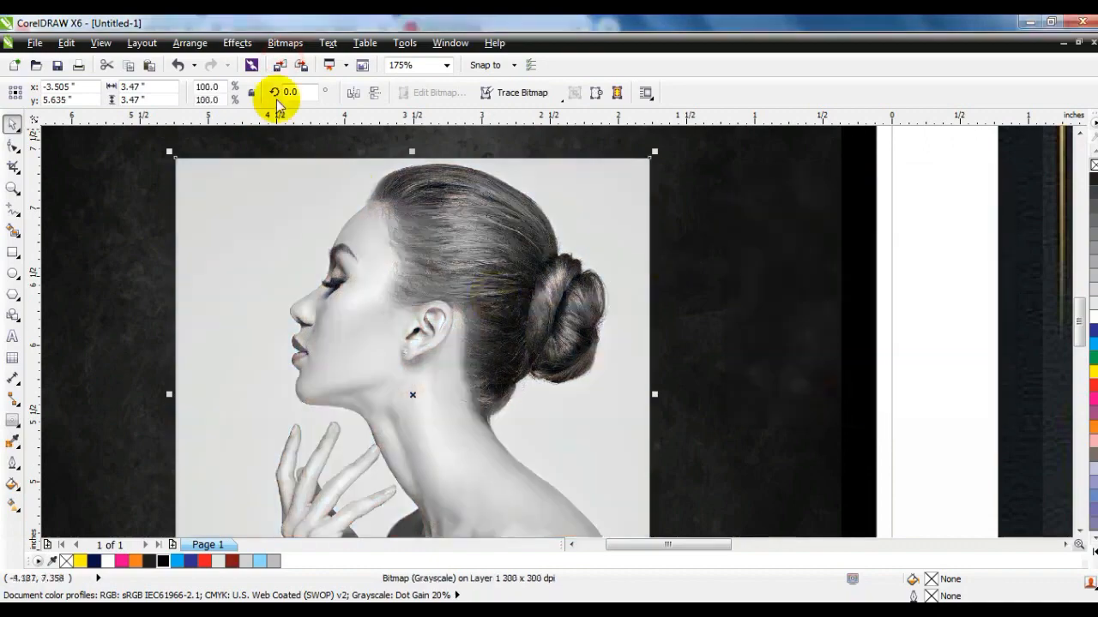
Adjust the woman's photo to brightness -18, contrast 20 and intensity 11
{"action": "left_click", "coordinate": [238, 44]}
{"action": "mouse_move", "coordinate": [266, 58]}
{"action": "left_click", "coordinate": [454, 140]}
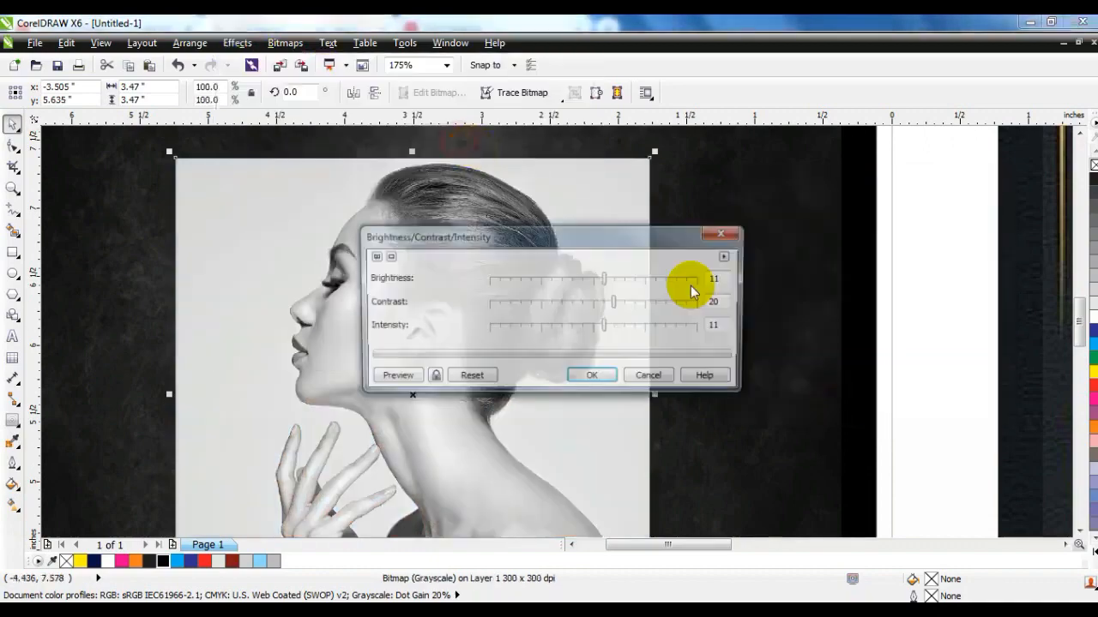
{"action": "left_click_drag", "start_coordinate": [617, 240], "coordinate": [872, 230]}
{"action": "left_click_drag", "start_coordinate": [820, 268], "coordinate": [833, 269]}
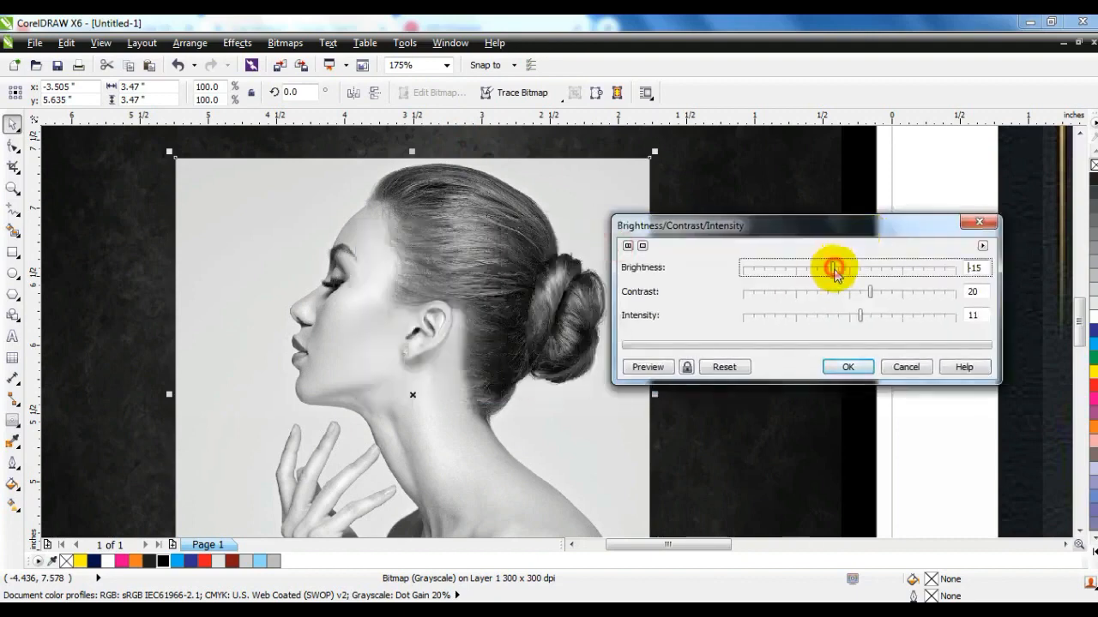
{"action": "left_click", "coordinate": [687, 367]}
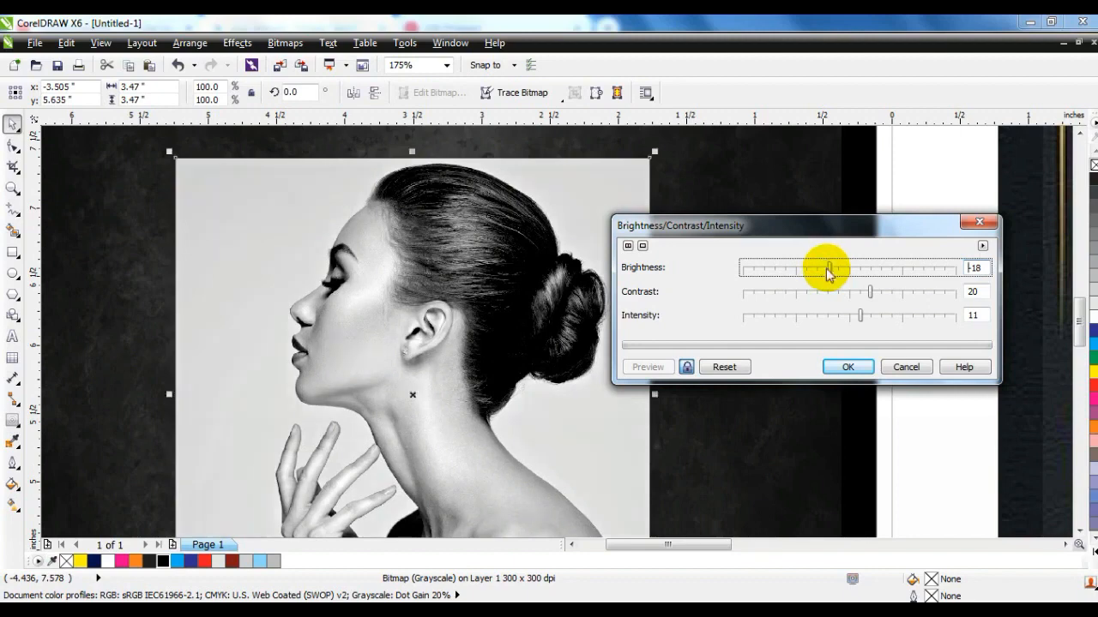
{"action": "left_click", "coordinate": [846, 367]}
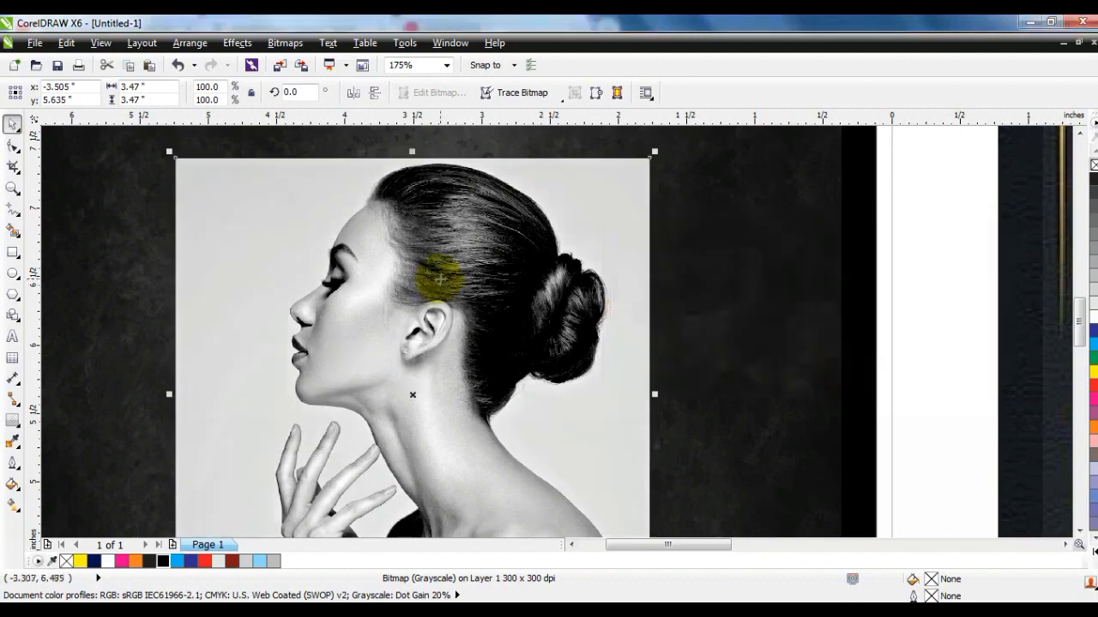
Draw a straight Pen line about 1.15 inches long from the woman's front hairline to the back of her head
{"action": "left_click", "coordinate": [12, 187]}
{"action": "left_click_drag", "start_coordinate": [253, 158], "coordinate": [660, 436]}
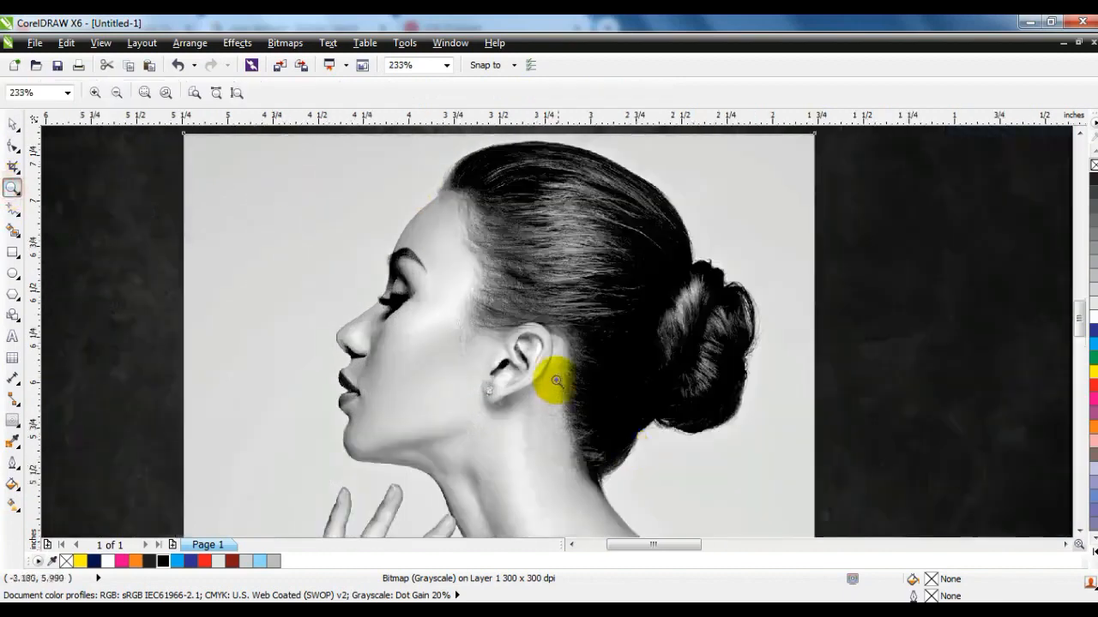
{"action": "left_click", "coordinate": [19, 234]}
{"action": "left_click", "coordinate": [19, 234]}
{"action": "left_click", "coordinate": [21, 218]}
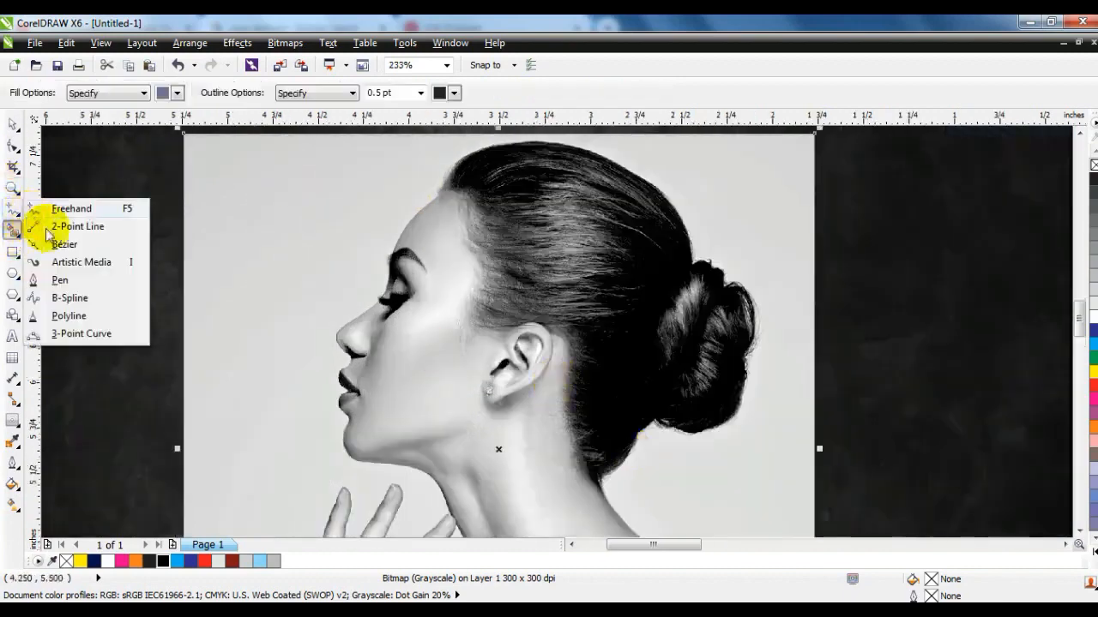
{"action": "left_click", "coordinate": [59, 280]}
{"action": "left_click", "coordinate": [441, 194]}
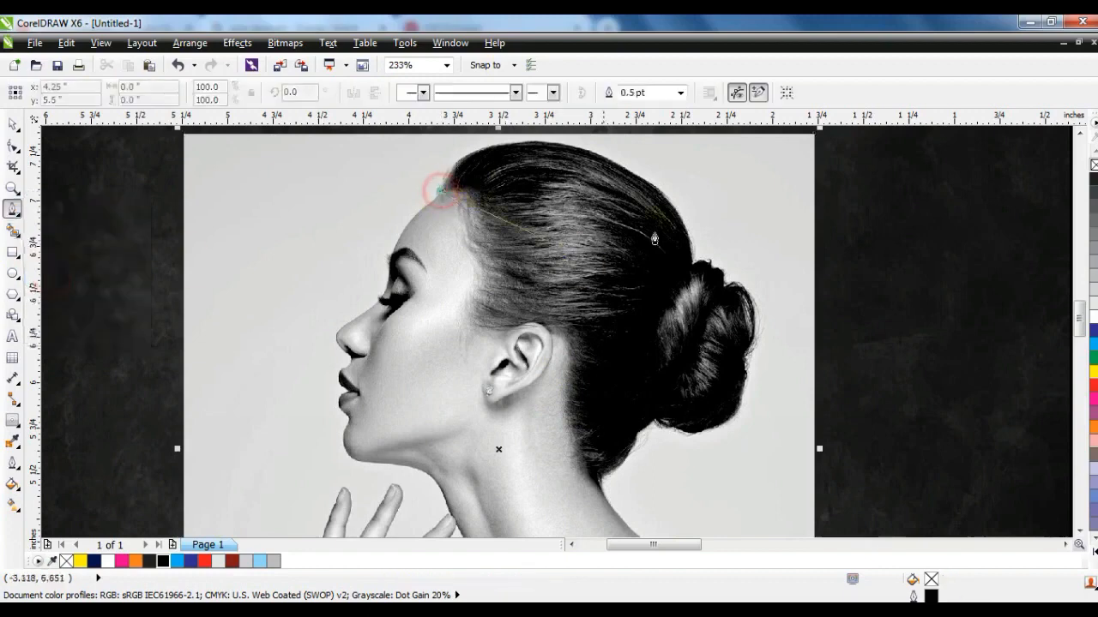
{"action": "left_click", "coordinate": [650, 195]}
{"action": "key", "text": "space"}
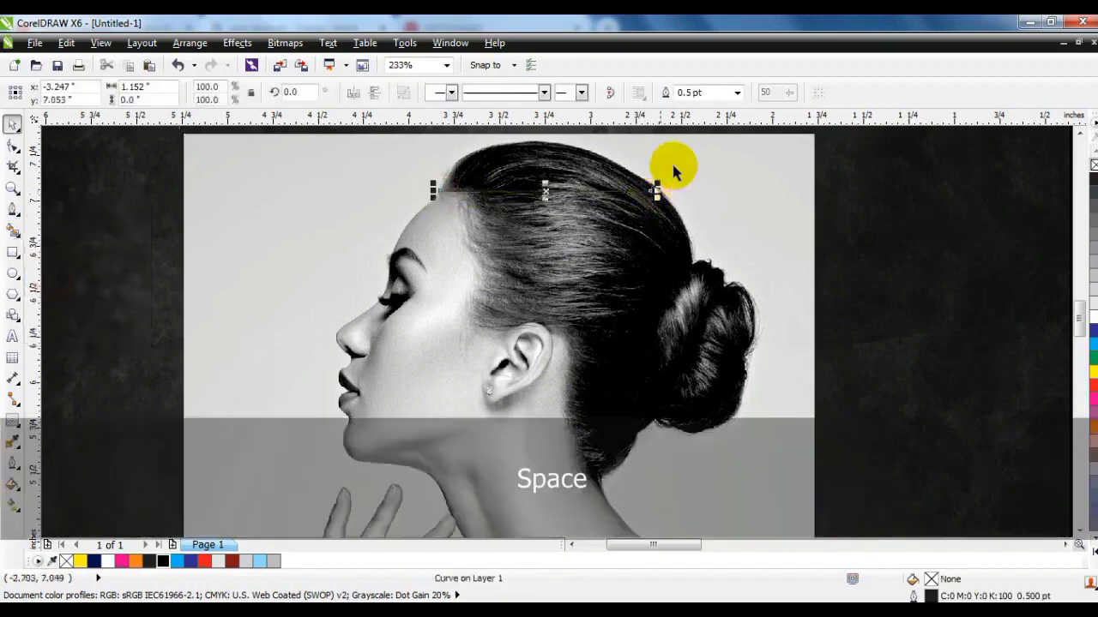
Give the line across the hair a red 1.5 pt outline
{"action": "left_click", "coordinate": [716, 94]}
{"action": "left_click", "coordinate": [737, 92]}
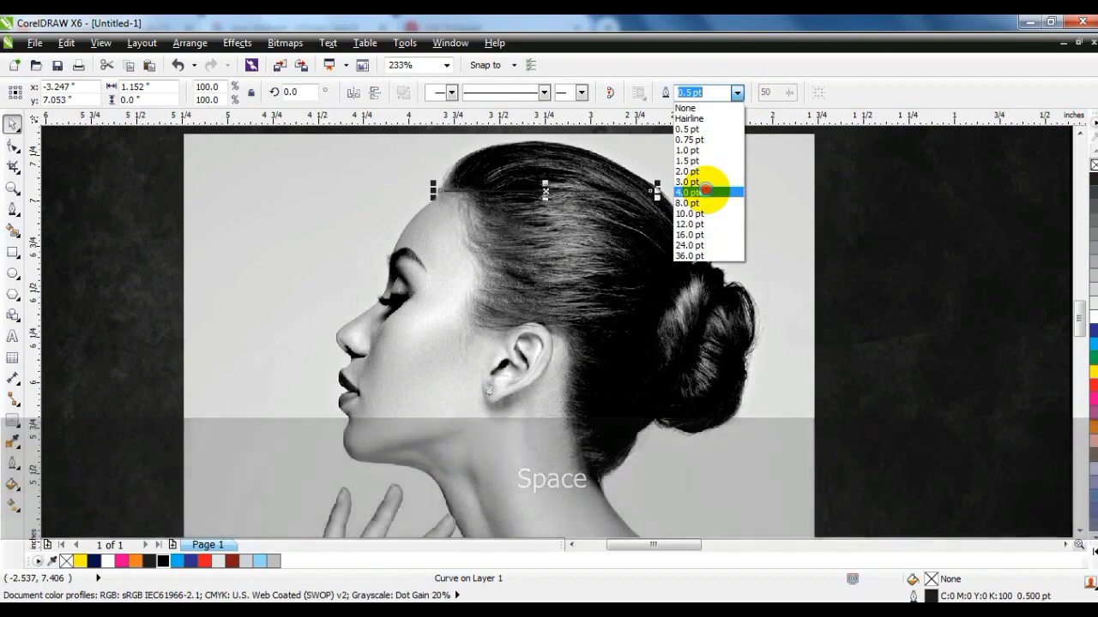
{"action": "left_click", "coordinate": [699, 184]}
{"action": "right_click", "coordinate": [1093, 378]}
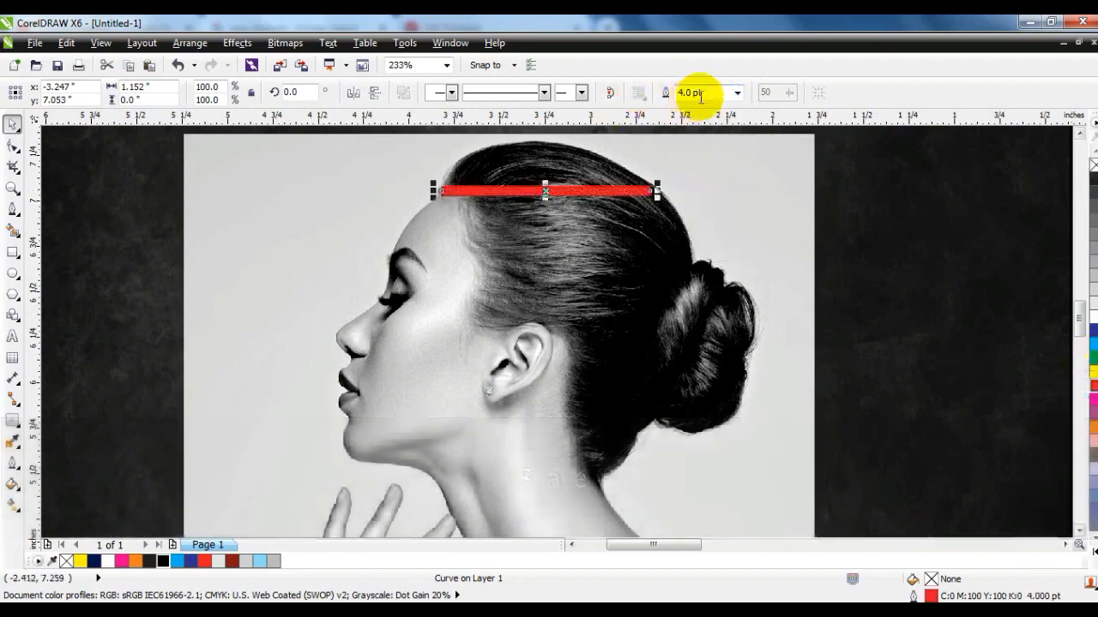
{"action": "left_click", "coordinate": [736, 93]}
{"action": "left_click", "coordinate": [708, 161]}
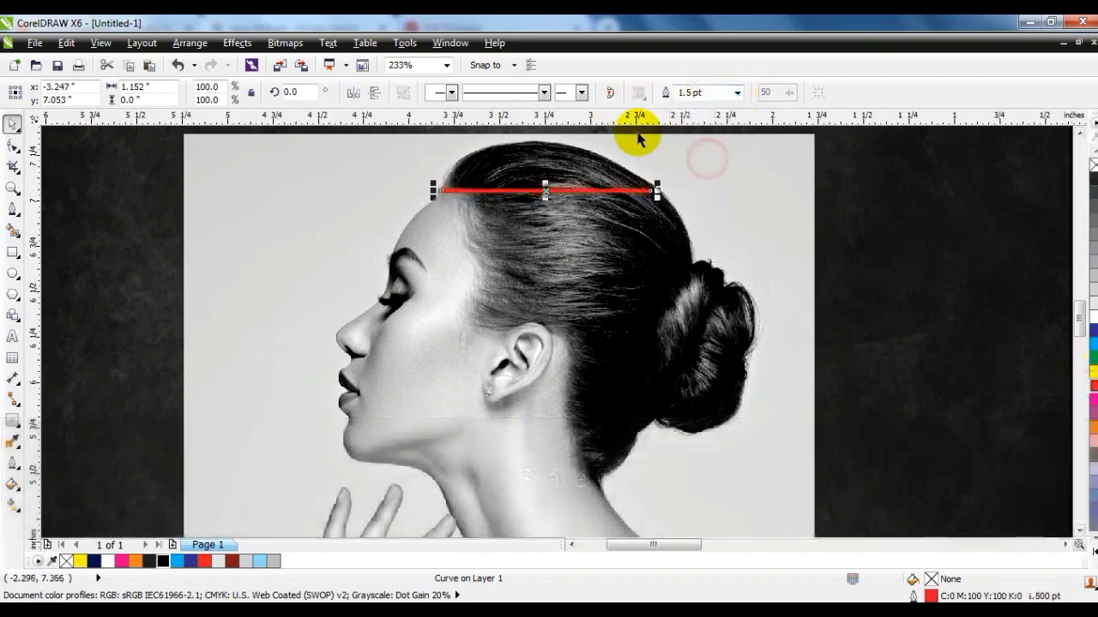
Continue the Pen path from the line's rear end down around the hair bun and along the nape to the shoulder
{"action": "key", "text": "space"}
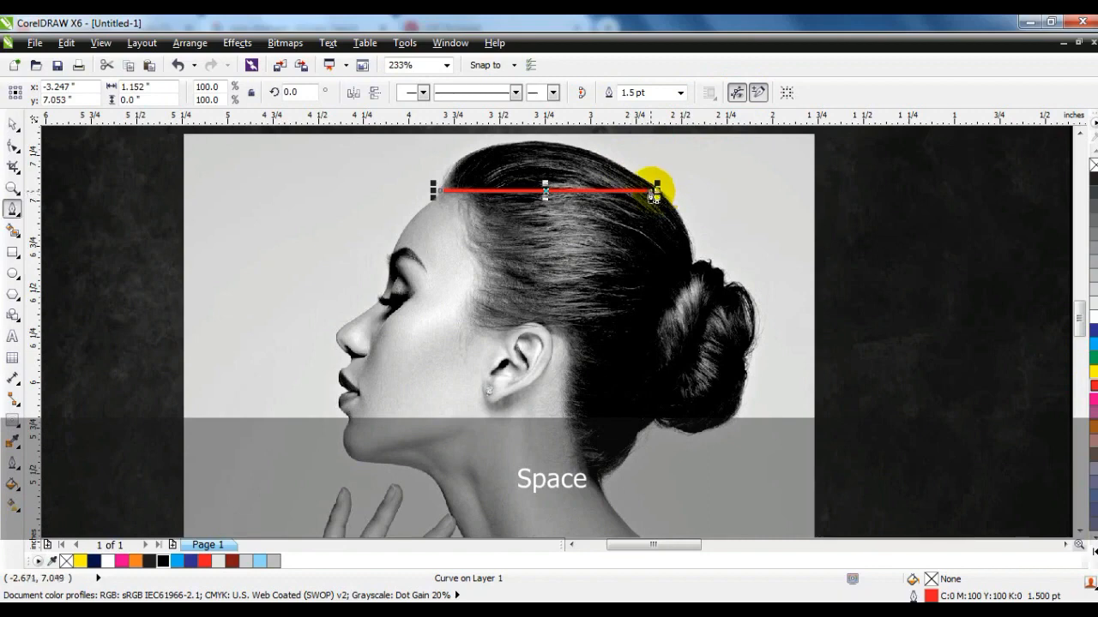
{"action": "left_click", "coordinate": [694, 264]}
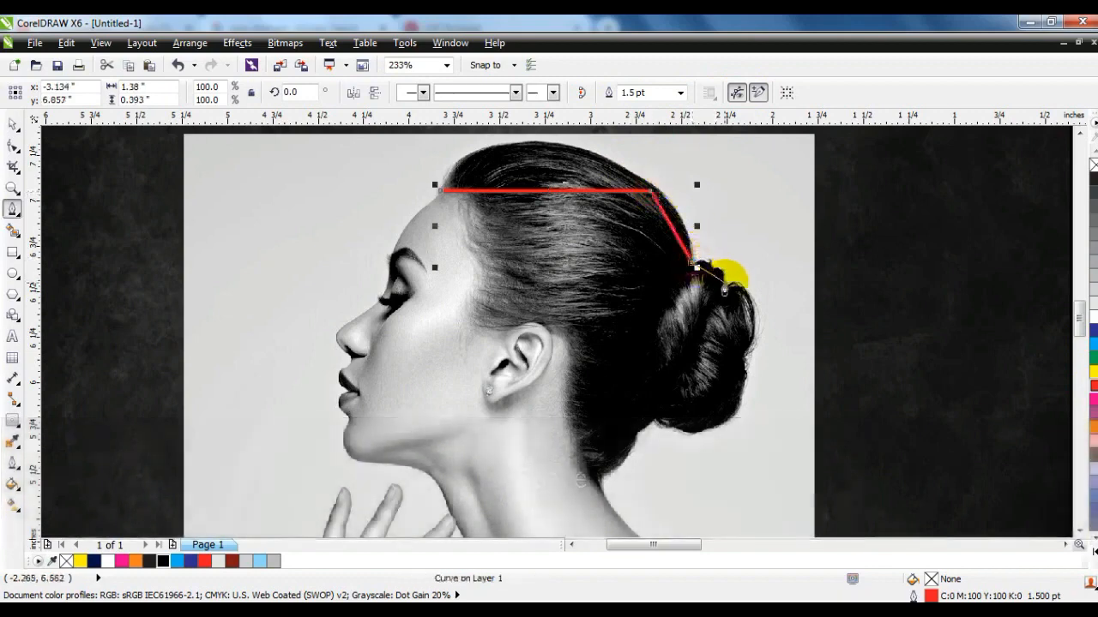
{"action": "left_click", "coordinate": [725, 292]}
{"action": "left_click", "coordinate": [744, 351]}
{"action": "left_click", "coordinate": [636, 429]}
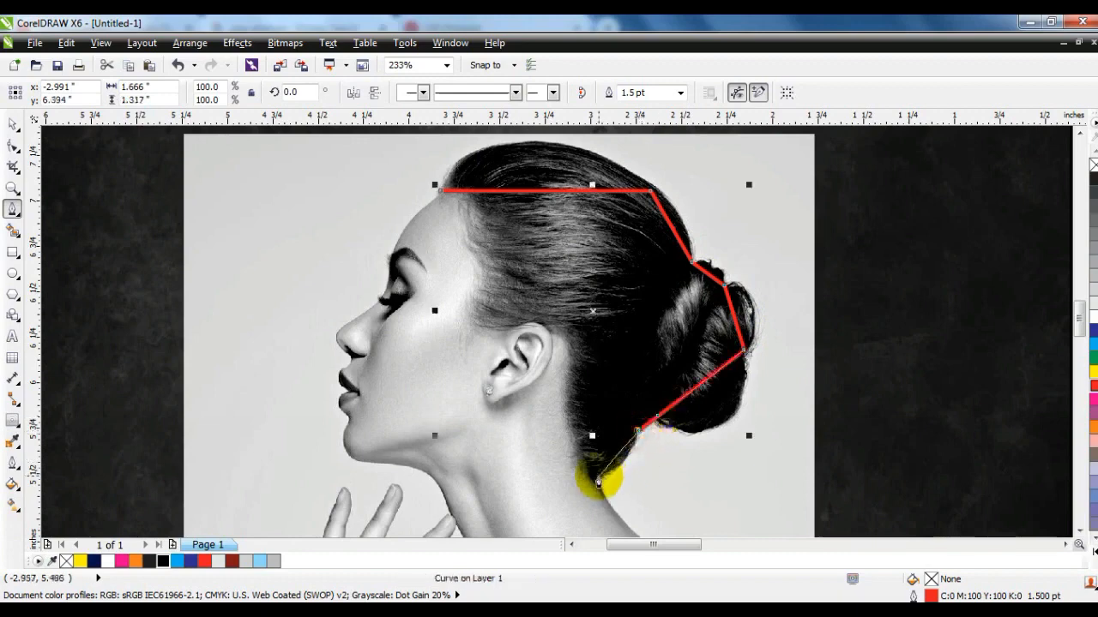
{"action": "left_click", "coordinate": [596, 477]}
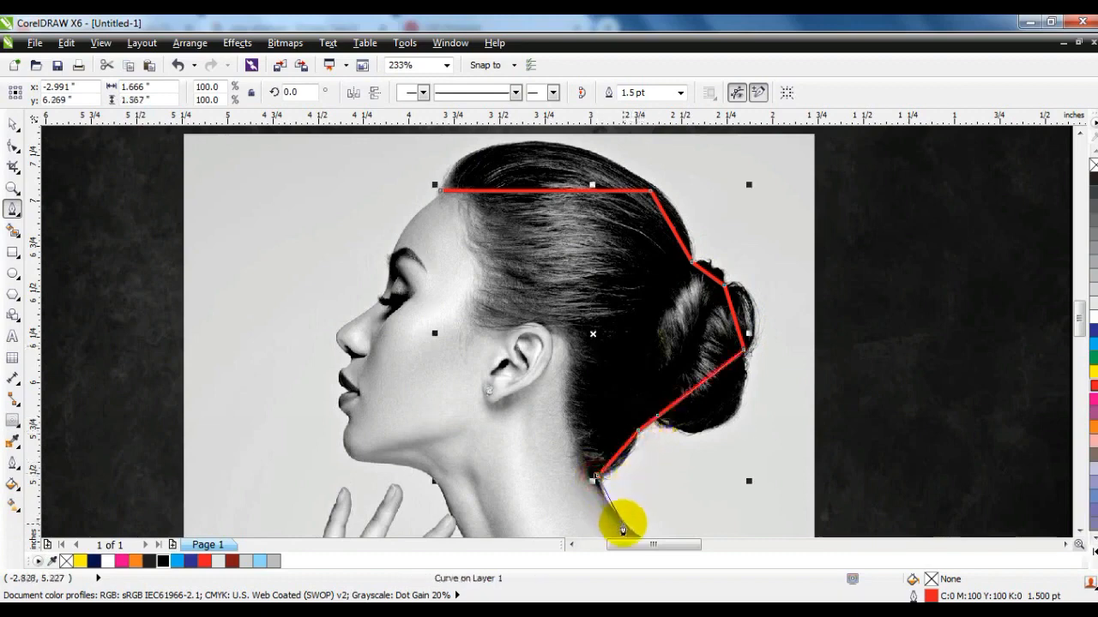
{"action": "left_click", "coordinate": [625, 524]}
Continue the Pen path across the neck, under the jaw and up the face profile, closing it at the front hairline
{"action": "left_click", "coordinate": [459, 529]}
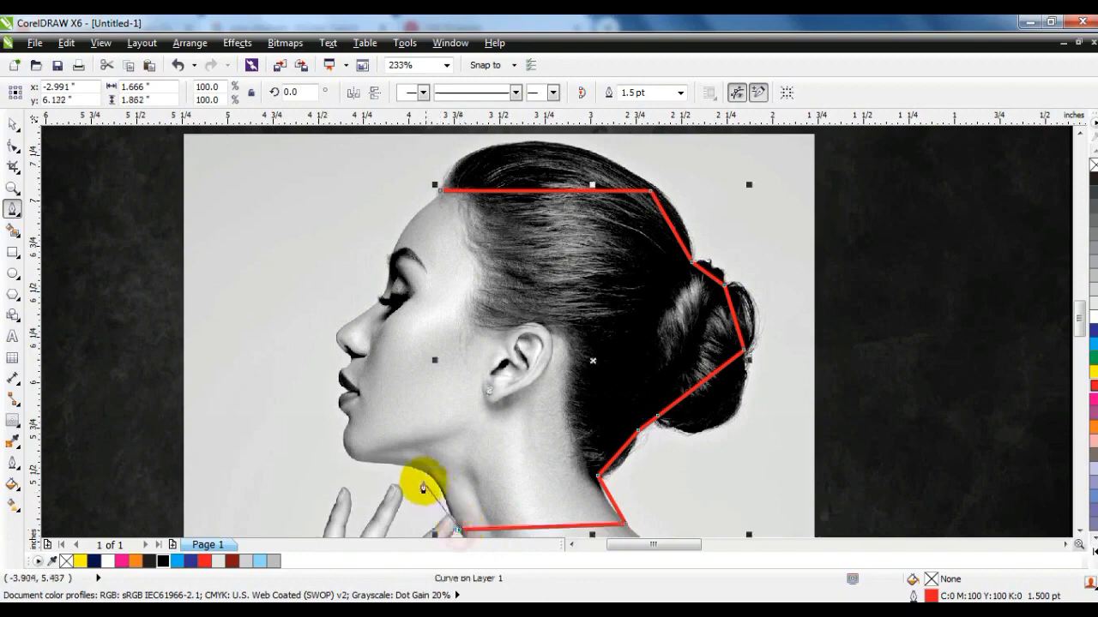
{"action": "left_click", "coordinate": [409, 467]}
{"action": "left_click", "coordinate": [343, 429]}
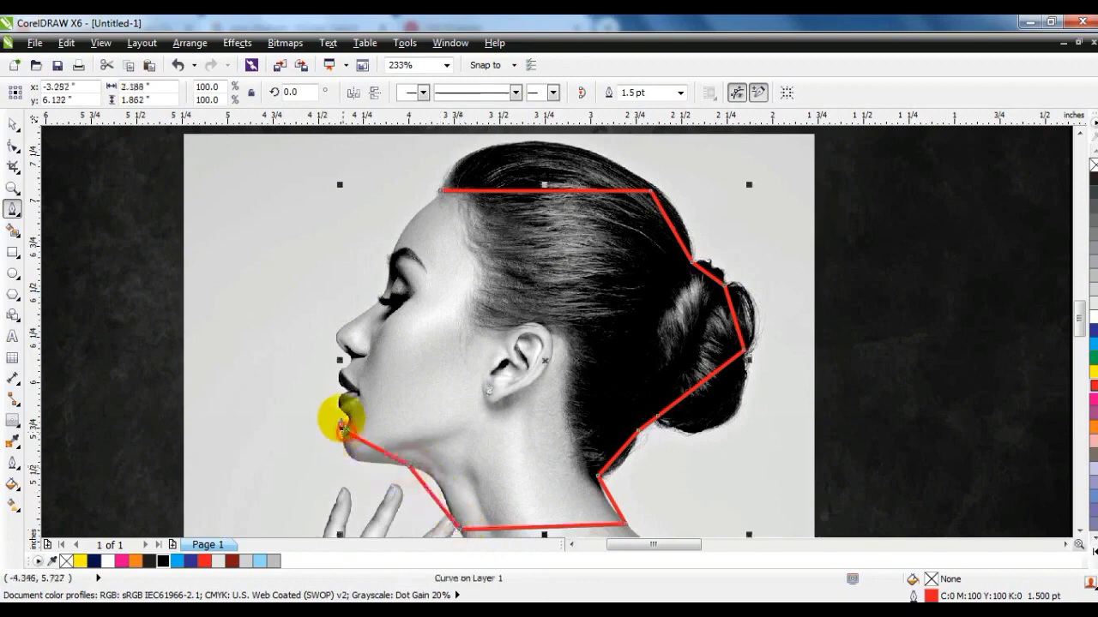
{"action": "double_click", "coordinate": [343, 403]}
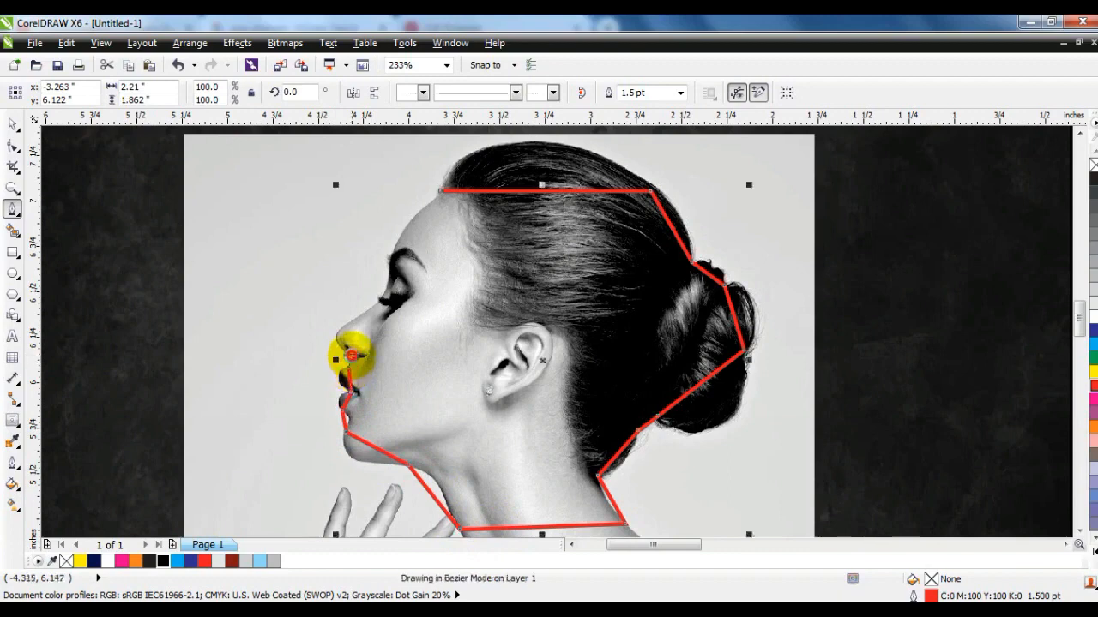
{"action": "left_click", "coordinate": [347, 325]}
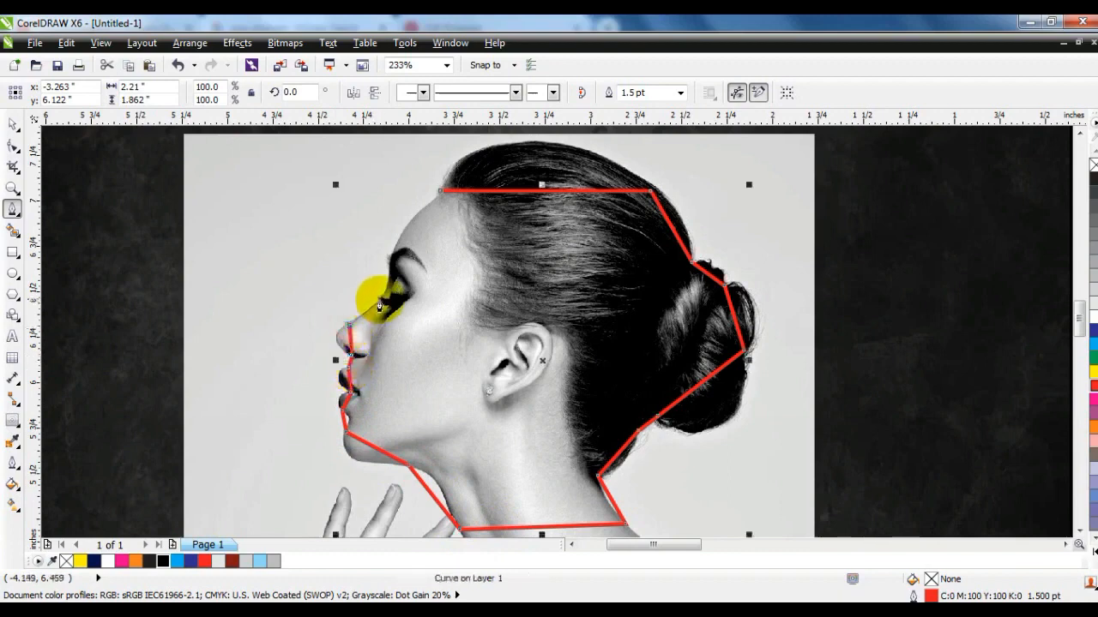
{"action": "left_click", "coordinate": [394, 245]}
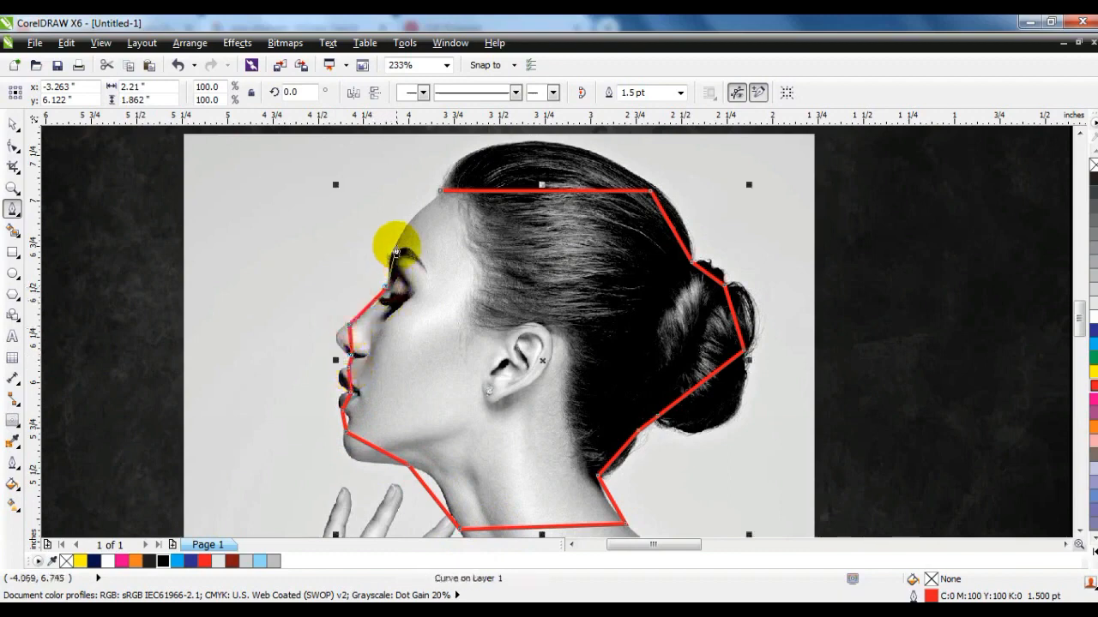
{"action": "left_click", "coordinate": [436, 190]}
{"action": "left_click", "coordinate": [440, 193]}
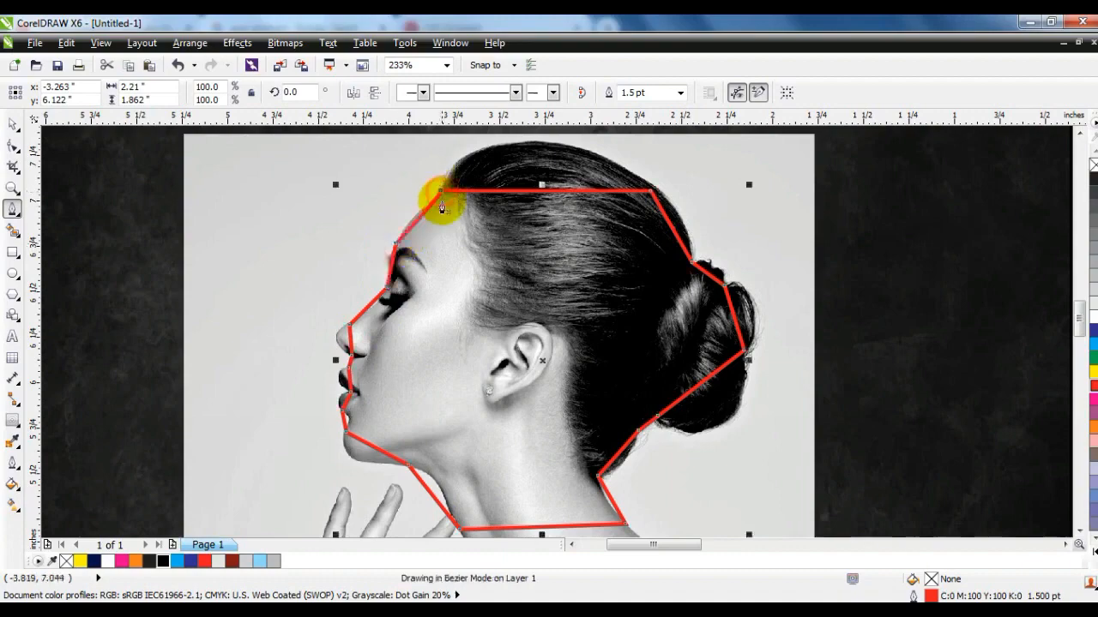
Bend the path's straight segments around the nose tip and along the nose bridge with the Shape tool
{"action": "left_click", "coordinate": [14, 150]}
{"action": "key", "text": "F3"}
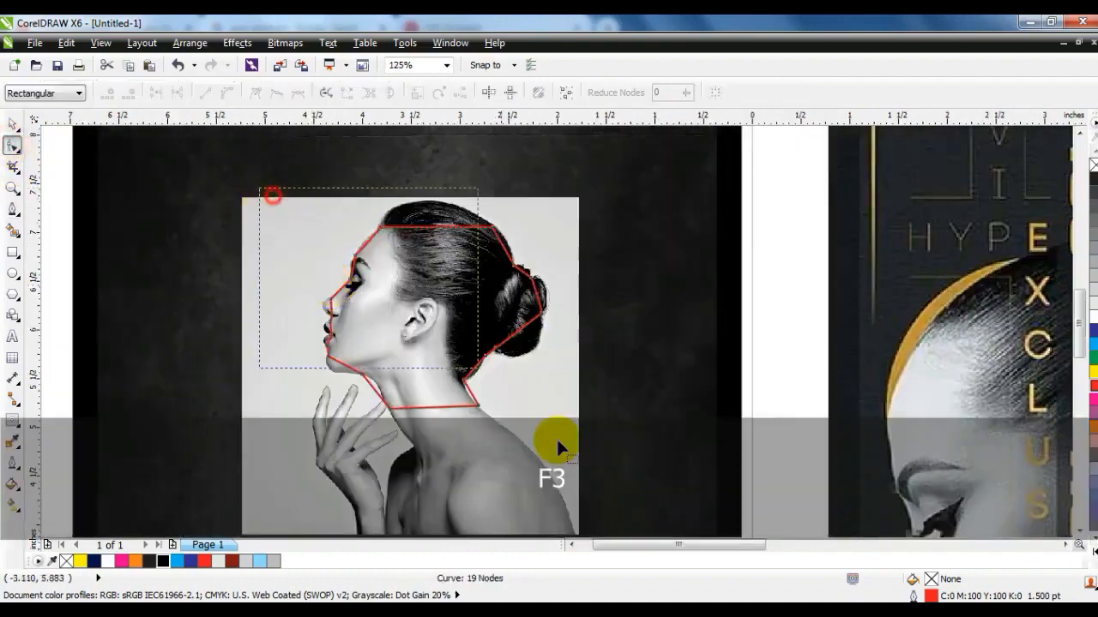
{"action": "key", "text": "shift+F2"}
{"action": "left_click", "coordinate": [13, 187]}
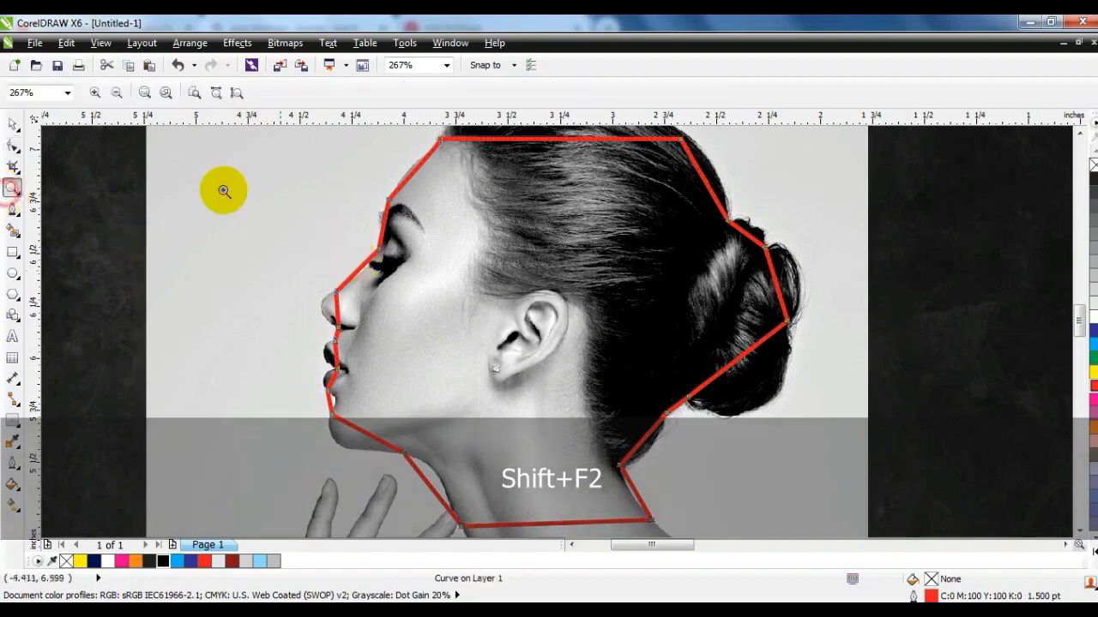
{"action": "left_click", "coordinate": [277, 208]}
{"action": "left_click", "coordinate": [13, 148]}
{"action": "mouse_move", "coordinate": [353, 304]}
{"action": "left_mouse_down"}
{"action": "mouse_move", "coordinate": [354, 319]}
{"action": "mouse_move", "coordinate": [352, 307]}
{"action": "left_mouse_up"}
{"action": "left_click_drag", "start_coordinate": [390, 262], "coordinate": [437, 220]}
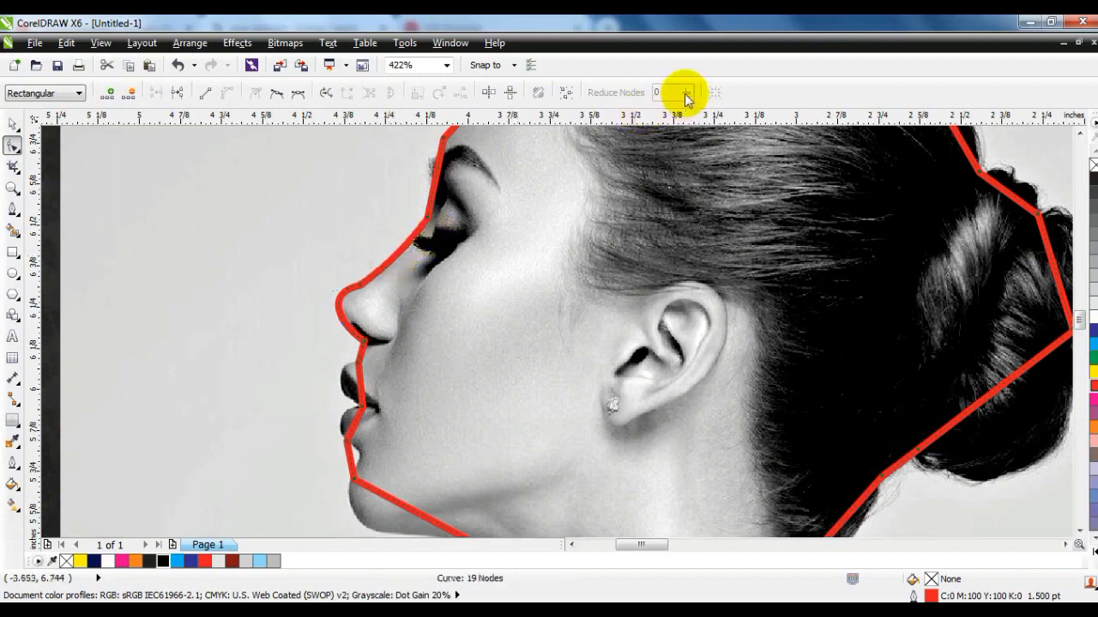
Set the path's outline width to 0.75 pt and refine the curve over the nose and its bridge
{"action": "left_click", "coordinate": [10, 125]}
{"action": "left_click", "coordinate": [736, 93]}
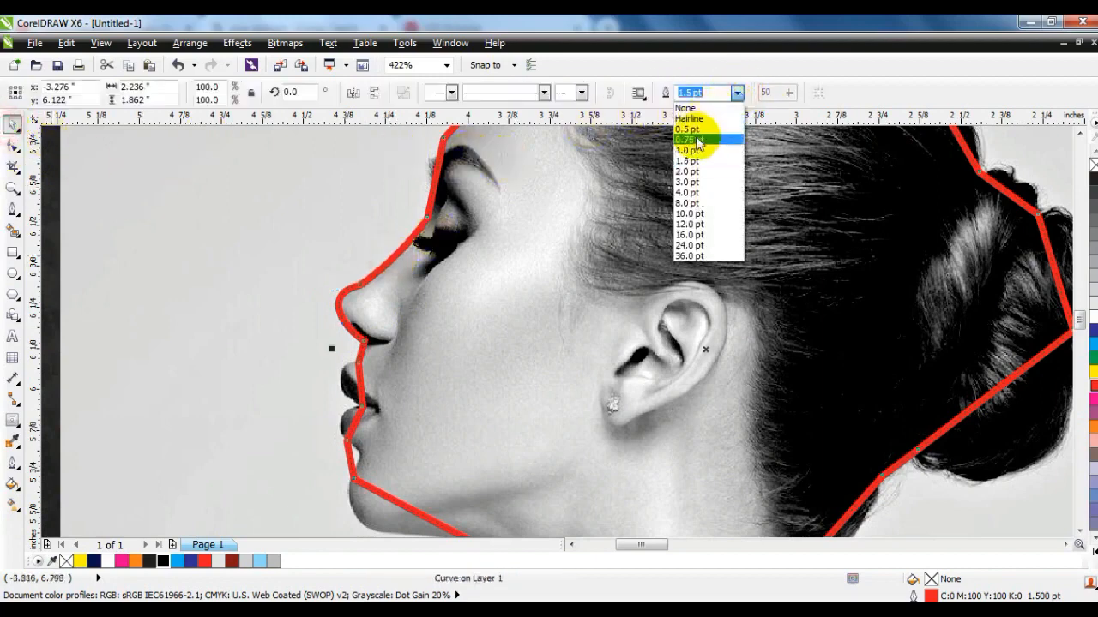
{"action": "left_click", "coordinate": [697, 140]}
{"action": "left_click", "coordinate": [12, 146]}
{"action": "left_click", "coordinate": [361, 287]}
{"action": "left_click_drag", "start_coordinate": [346, 288], "coordinate": [341, 296]}
{"action": "left_click", "coordinate": [400, 257]}
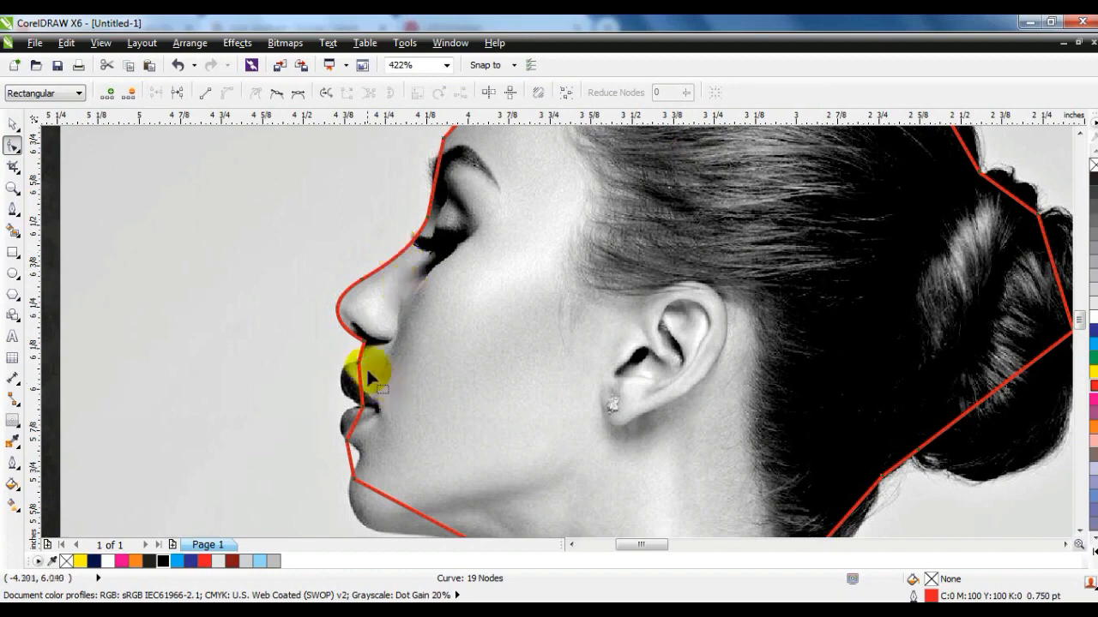
Curve the path segments to follow the upper lip, the lower lip and the hollow above the chin
{"action": "left_click_drag", "start_coordinate": [360, 386], "coordinate": [344, 376]}
{"action": "mouse_move", "coordinate": [358, 434]}
{"action": "left_mouse_down"}
{"action": "mouse_move", "coordinate": [346, 426]}
{"action": "mouse_move", "coordinate": [342, 388]}
{"action": "left_mouse_up"}
{"action": "left_click", "coordinate": [352, 393]}
{"action": "left_click_drag", "start_coordinate": [352, 466], "coordinate": [356, 457]}
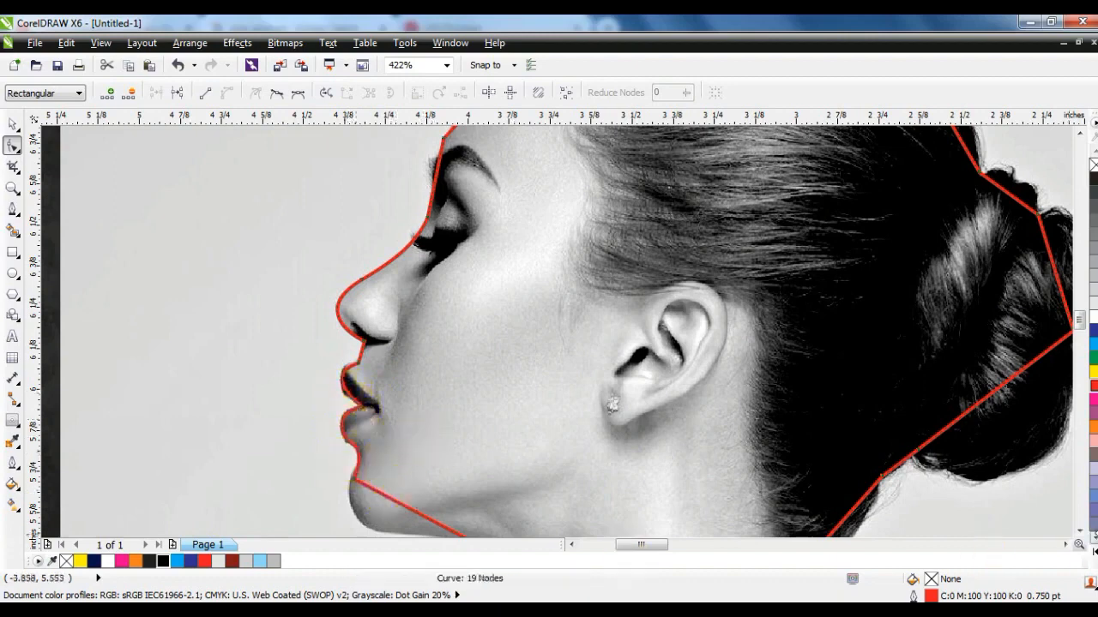
Bend the path segments to follow the chin, the jawline and the front of the neck
{"action": "scroll", "coordinate": [1082, 537], "scroll_direction": "down", "scroll_amount": 5}
{"action": "left_click_drag", "start_coordinate": [400, 305], "coordinate": [288, 343]}
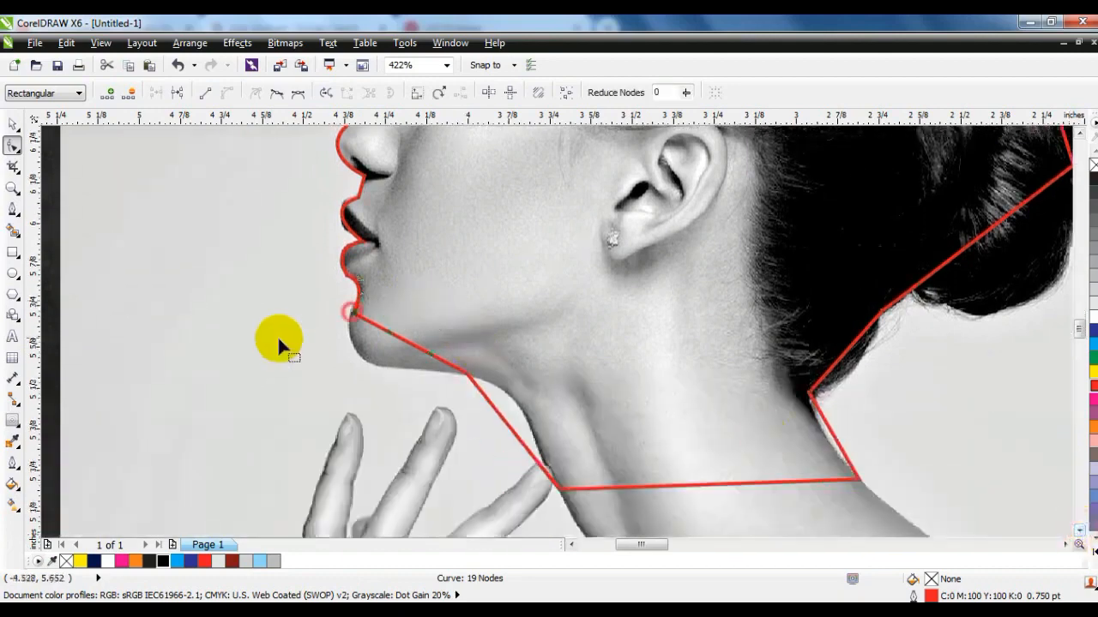
{"action": "left_click_drag", "start_coordinate": [392, 336], "coordinate": [339, 384]}
{"action": "left_click_drag", "start_coordinate": [496, 416], "coordinate": [516, 394]}
{"action": "left_click_drag", "start_coordinate": [519, 513], "coordinate": [521, 512]}
{"action": "left_click_drag", "start_coordinate": [534, 437], "coordinate": [530, 437]}
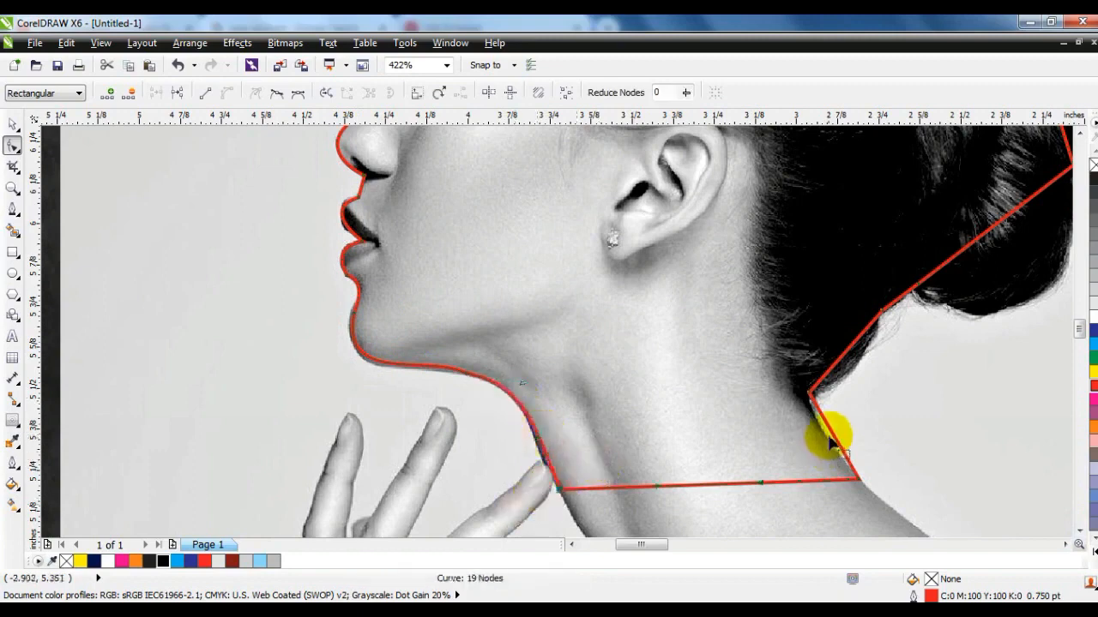
Curve the path along the nape, around the hair bun and up the back of the head
{"action": "left_click_drag", "start_coordinate": [832, 437], "coordinate": [819, 425]}
{"action": "left_click_drag", "start_coordinate": [838, 367], "coordinate": [838, 369]}
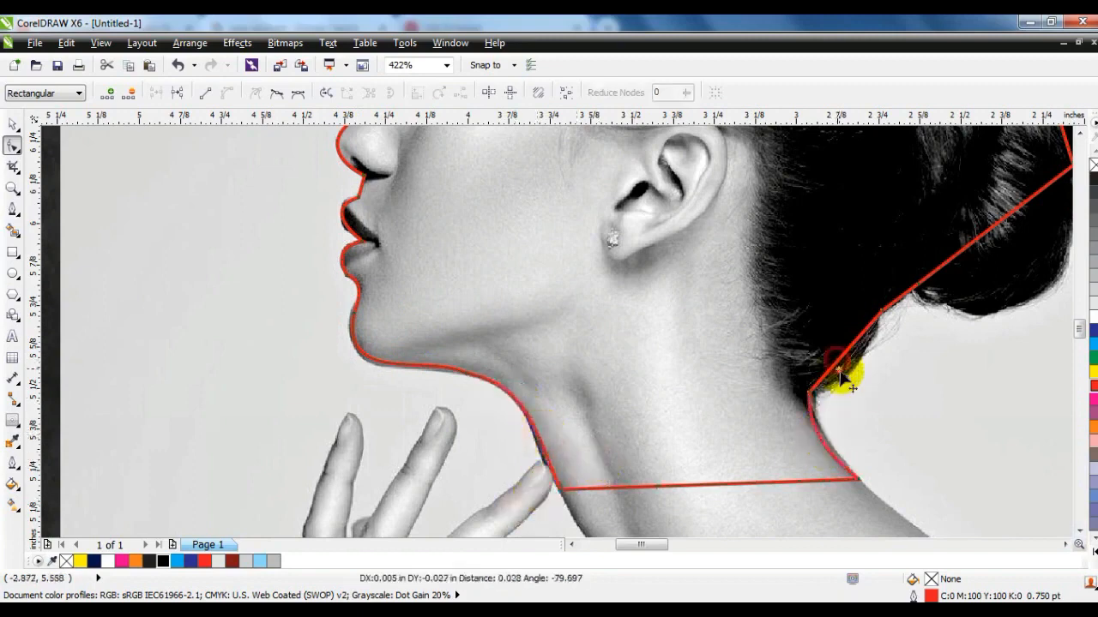
{"action": "left_click_drag", "start_coordinate": [894, 341], "coordinate": [897, 338]}
{"action": "left_click_drag", "start_coordinate": [961, 252], "coordinate": [1010, 301]}
{"action": "key", "text": "shift+F2"}
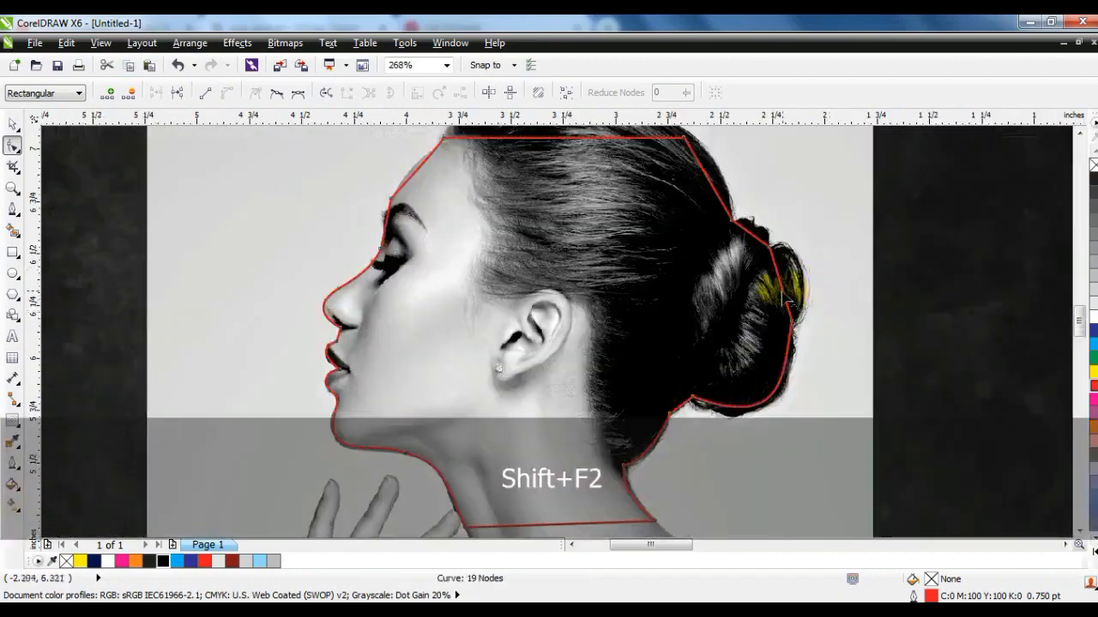
{"action": "left_click_drag", "start_coordinate": [708, 189], "coordinate": [724, 169]}
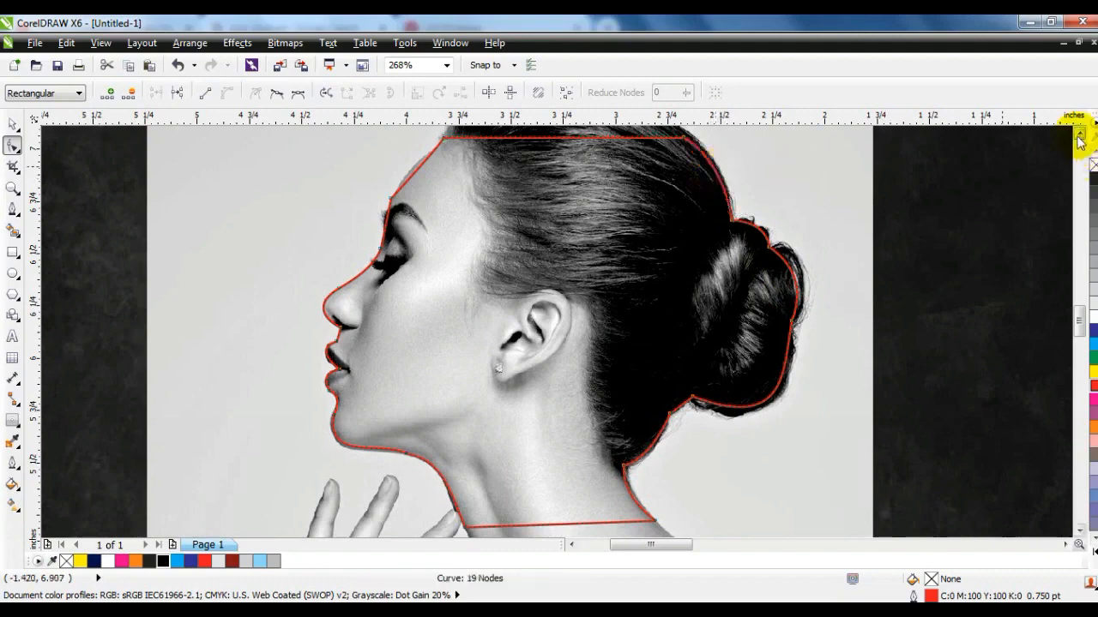
Reshape the path's straight upper segment into a curve that follows the top of the hair
{"action": "left_click", "coordinate": [1078, 138]}
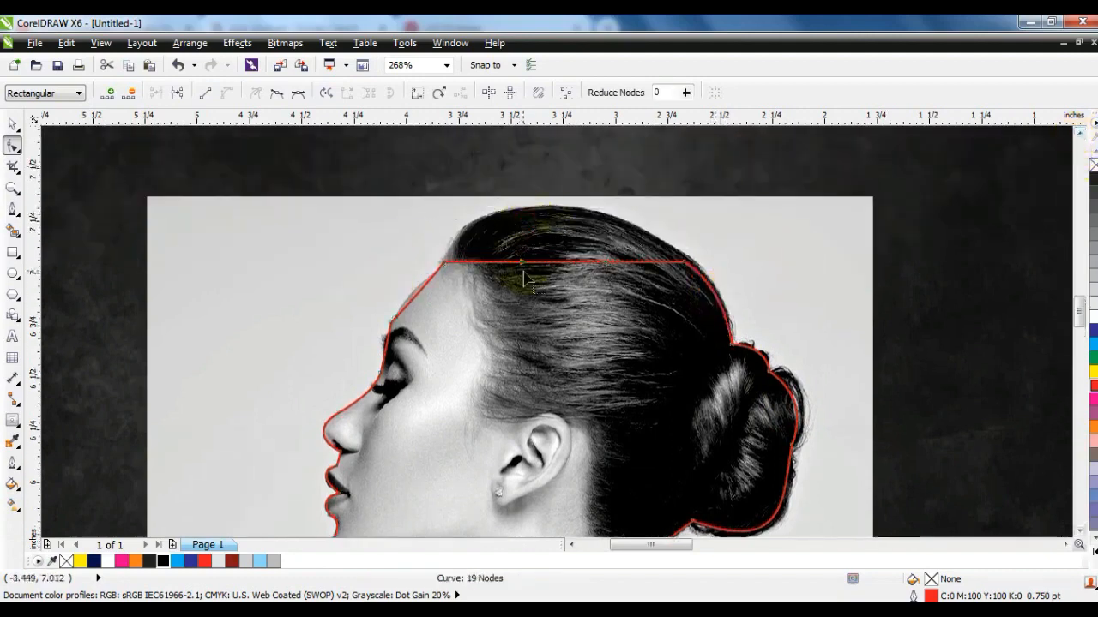
{"action": "left_click", "coordinate": [501, 233]}
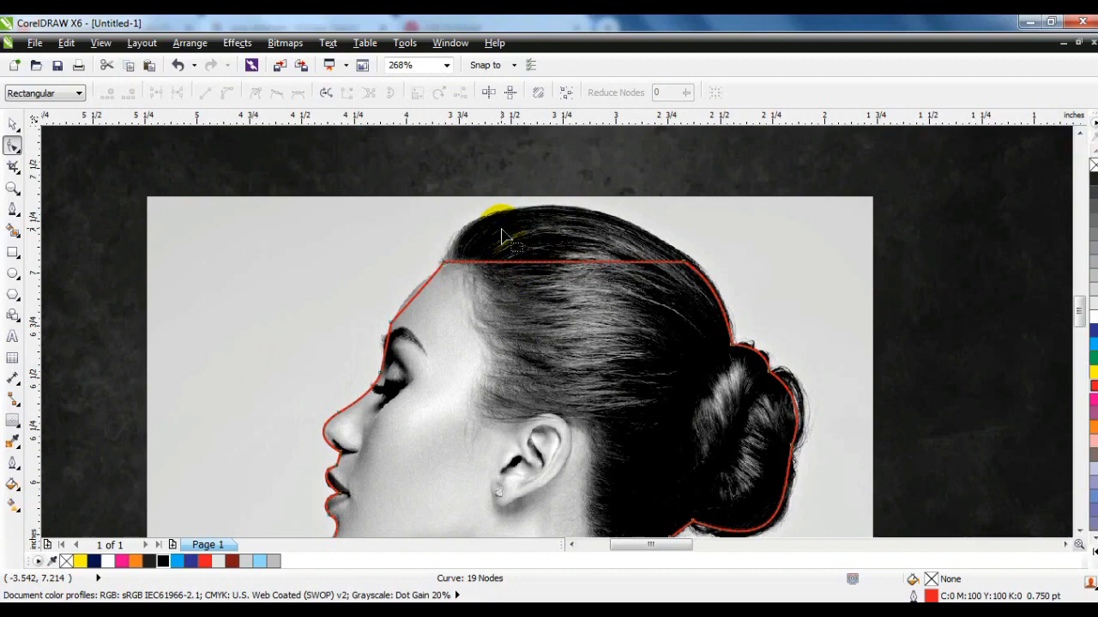
{"action": "left_click_drag", "start_coordinate": [410, 289], "coordinate": [412, 287]}
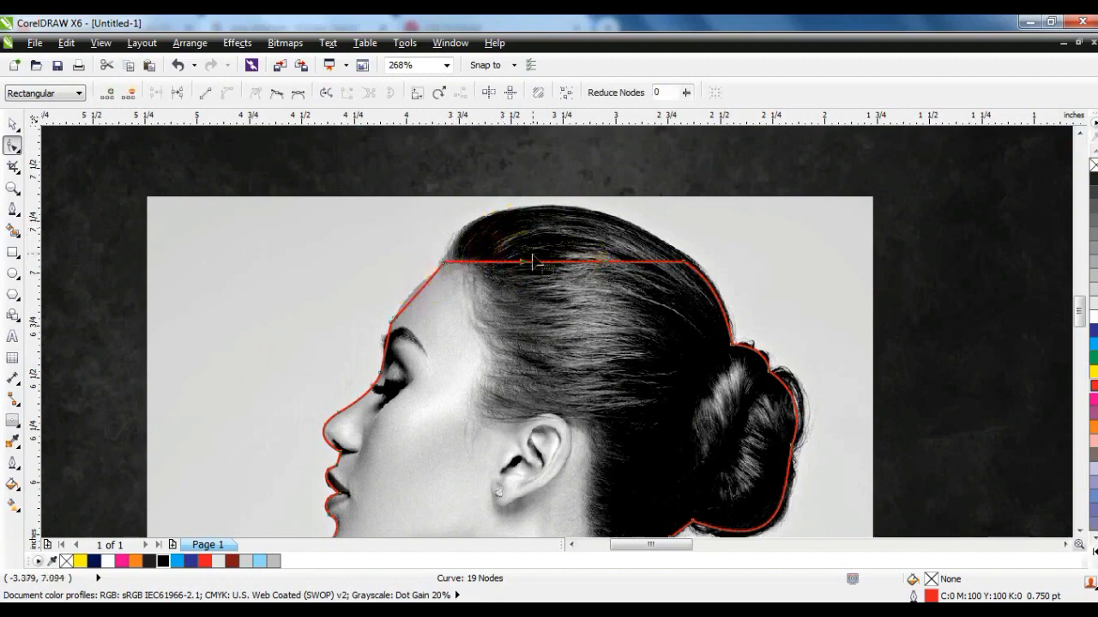
{"action": "left_click_drag", "start_coordinate": [525, 268], "coordinate": [481, 199]}
{"action": "left_click_drag", "start_coordinate": [604, 260], "coordinate": [557, 207]}
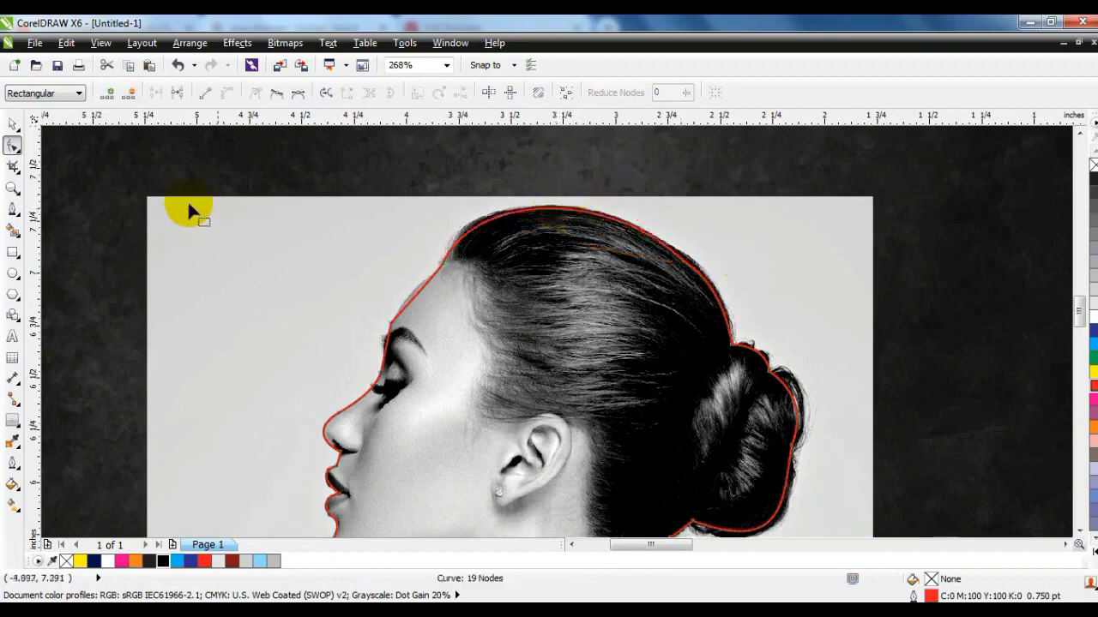
PowerClip the woman's photo inside the traced head path and remove the path's red outline
{"action": "left_click", "coordinate": [10, 126]}
{"action": "left_click", "coordinate": [657, 214]}
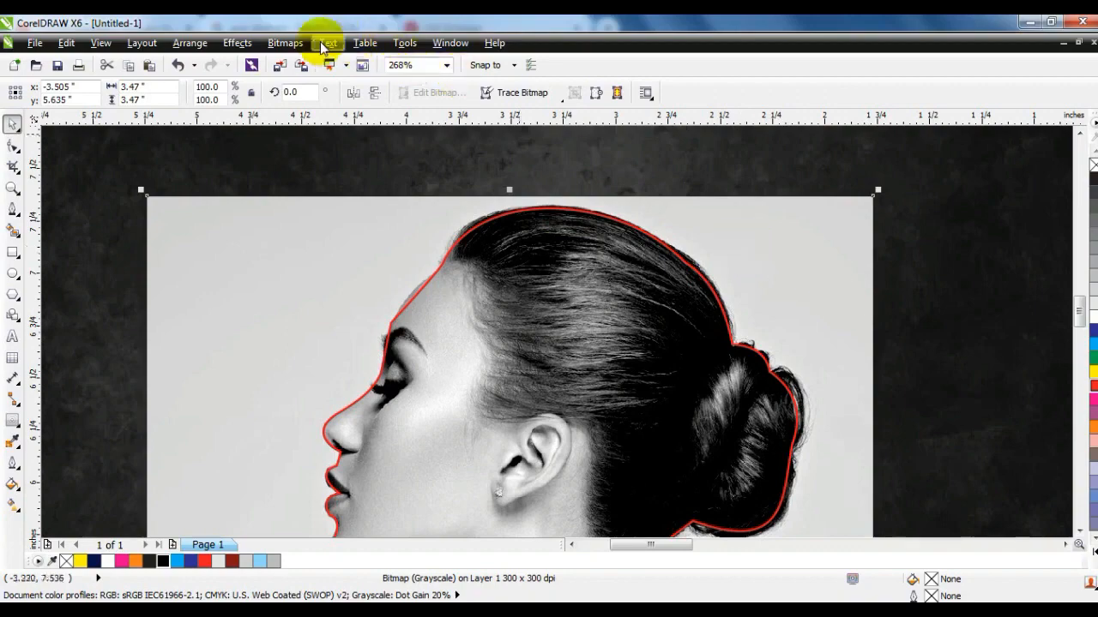
{"action": "left_click", "coordinate": [237, 43]}
{"action": "mouse_move", "coordinate": [296, 274]}
{"action": "left_click", "coordinate": [369, 272]}
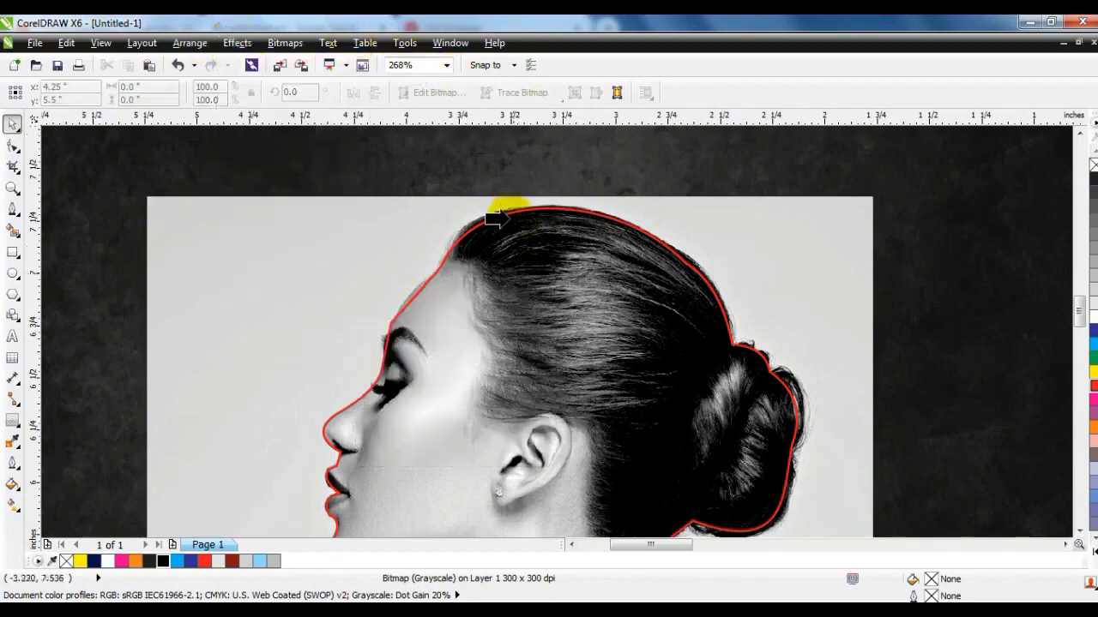
{"action": "left_click", "coordinate": [507, 211]}
{"action": "key", "text": "F3"}
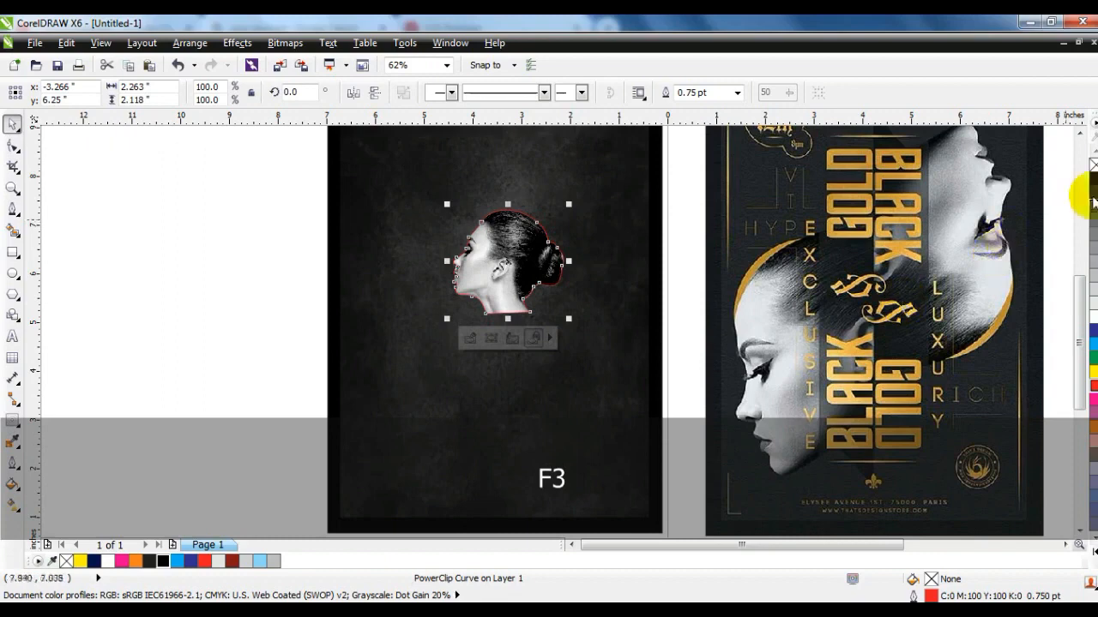
{"action": "right_click", "coordinate": [1093, 165]}
Enlarge the head cutout to about 191.6% and rotate it about 35.6 degrees so the face tilts downward
{"action": "left_click", "coordinate": [506, 287]}
{"action": "left_click_drag", "start_coordinate": [567, 320], "coordinate": [421, 338]}
{"action": "left_click_drag", "start_coordinate": [496, 273], "coordinate": [573, 176]}
{"action": "left_click_drag", "start_coordinate": [499, 300], "coordinate": [493, 331]}
{"action": "left_click_drag", "start_coordinate": [568, 393], "coordinate": [541, 414]}
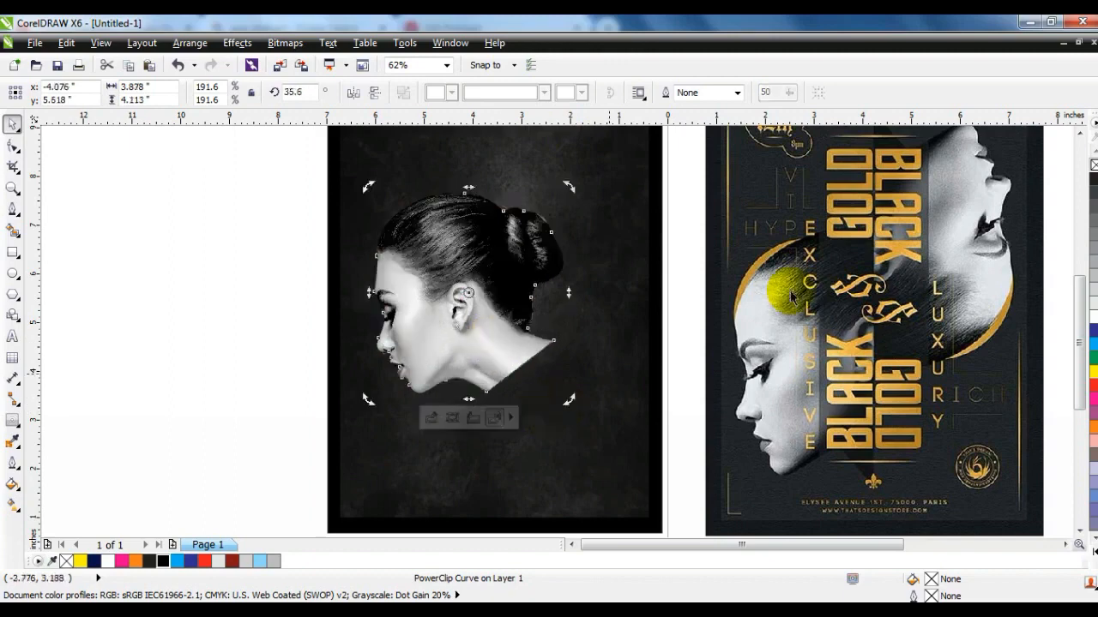
Reposition the head cutout slightly on the dark background, to about X -4.126 and Y 5.435 inches
{"action": "left_click", "coordinate": [117, 318]}
{"action": "left_click", "coordinate": [422, 351]}
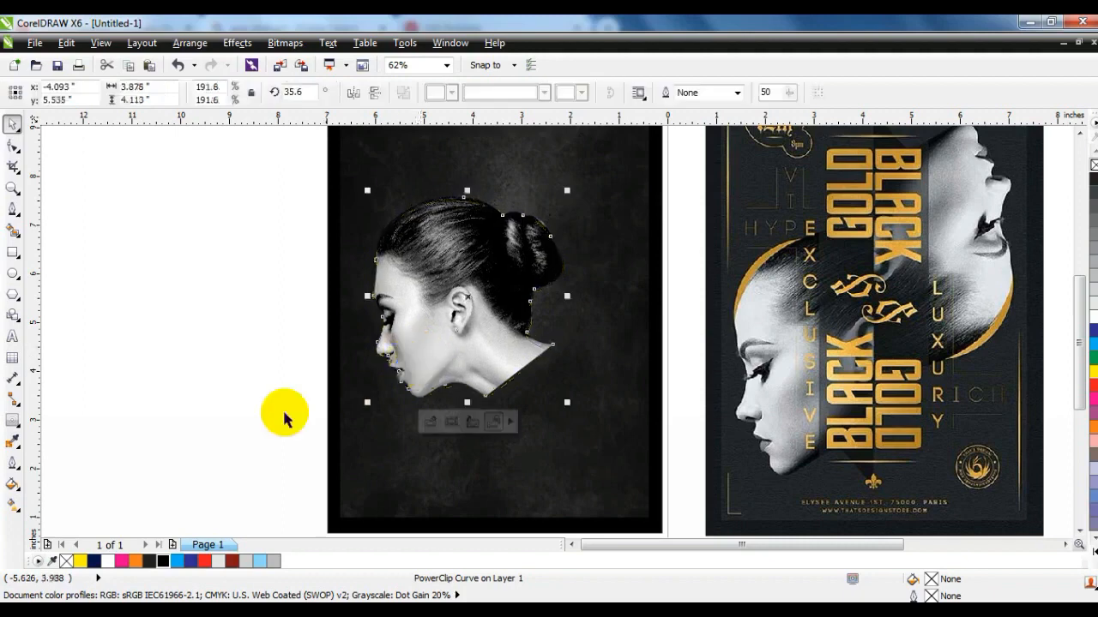
{"action": "left_click", "coordinate": [258, 412]}
{"action": "left_click", "coordinate": [397, 369]}
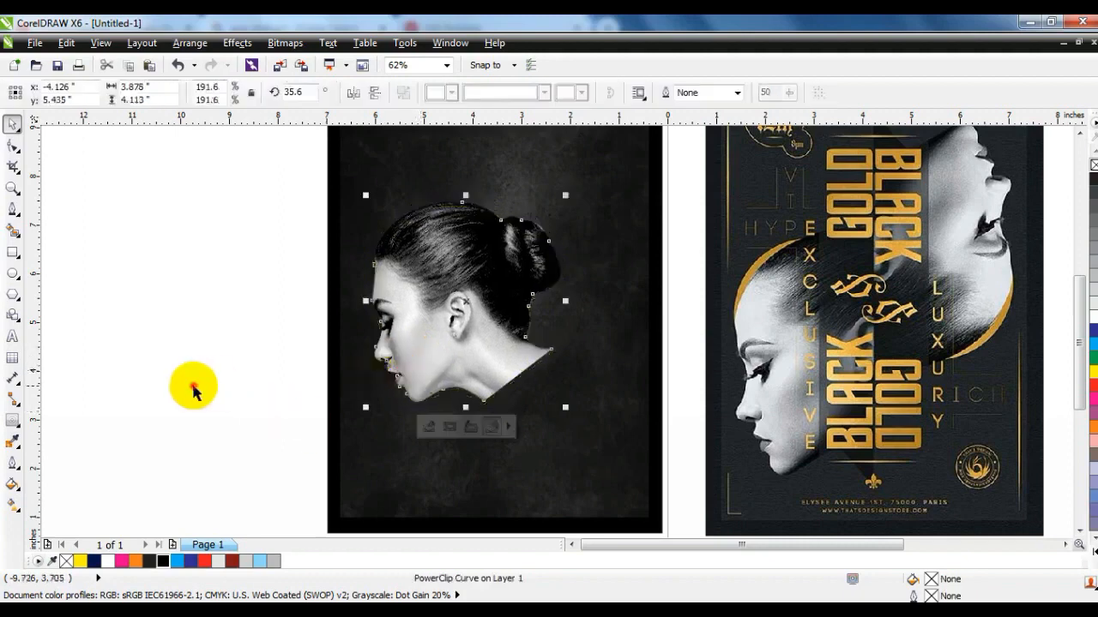
{"action": "left_click", "coordinate": [193, 385]}
Draw a rectangle about 2.133 by 5.317 inches over the rear part of the head, covering the hair bun
{"action": "left_click", "coordinate": [12, 253]}
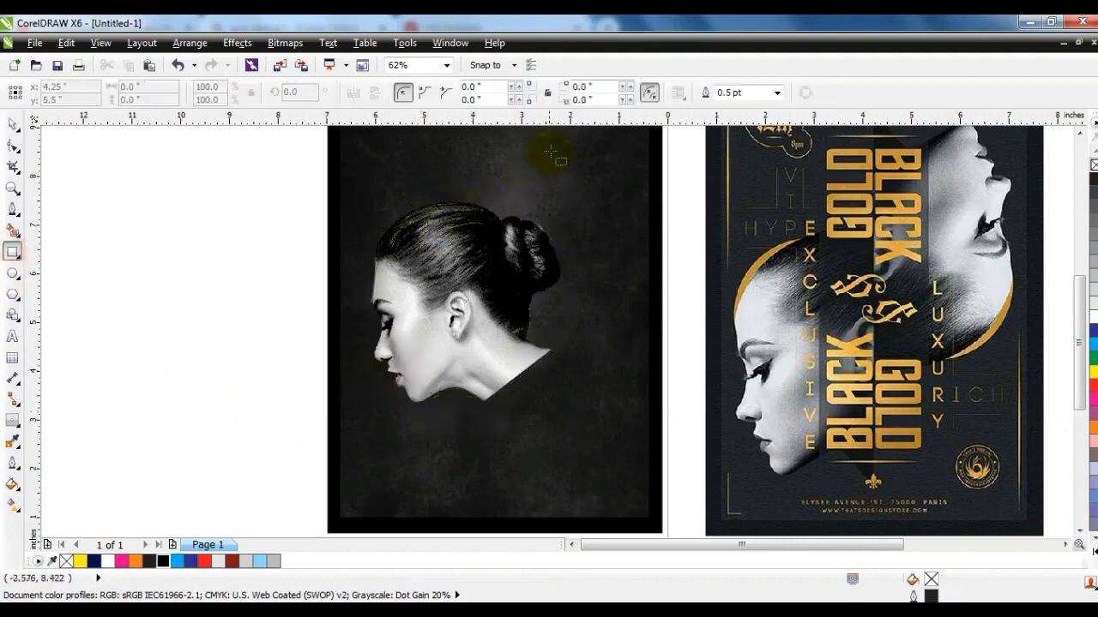
{"action": "left_click_drag", "start_coordinate": [588, 158], "coordinate": [483, 420]}
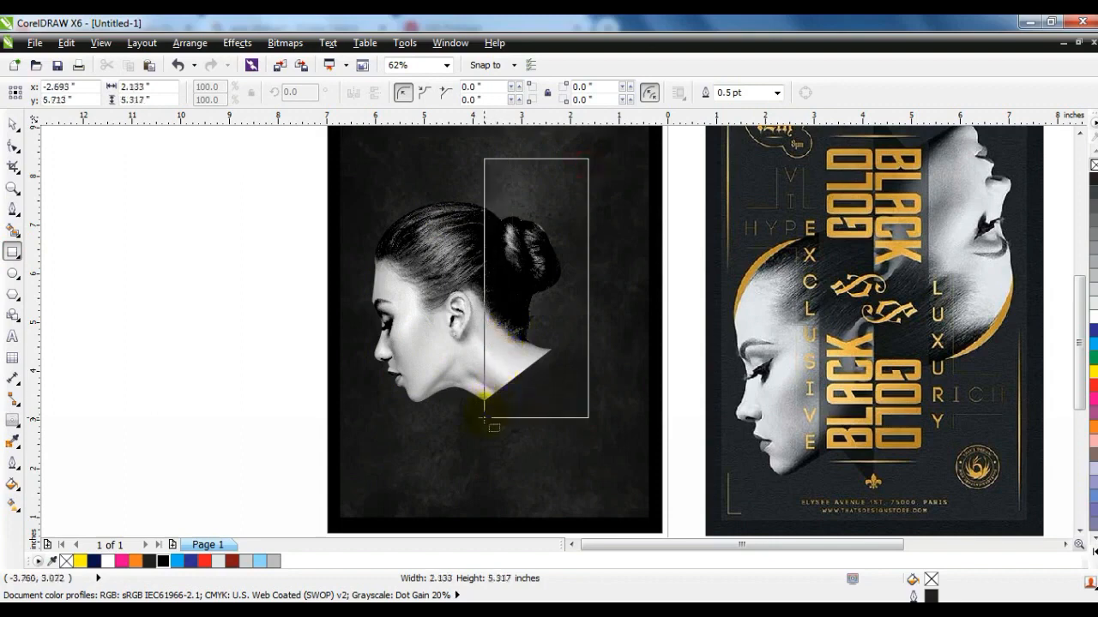
{"action": "left_click_drag", "start_coordinate": [482, 419], "coordinate": [482, 419]}
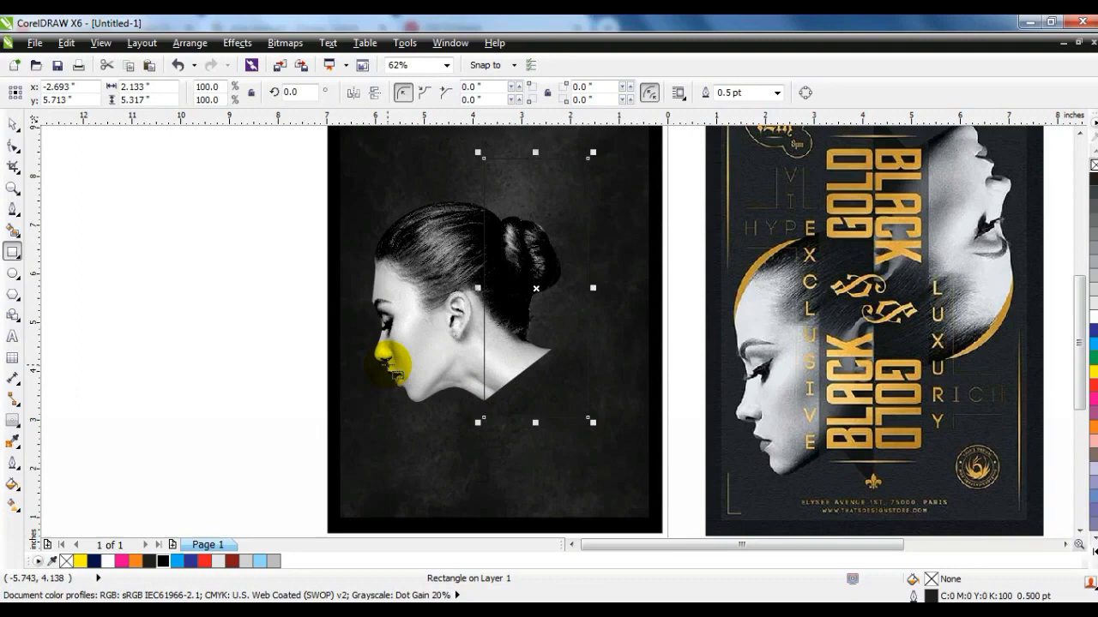
Try rotating the head cutout to about 43 degrees and undo the rotation
{"action": "left_click", "coordinate": [12, 124]}
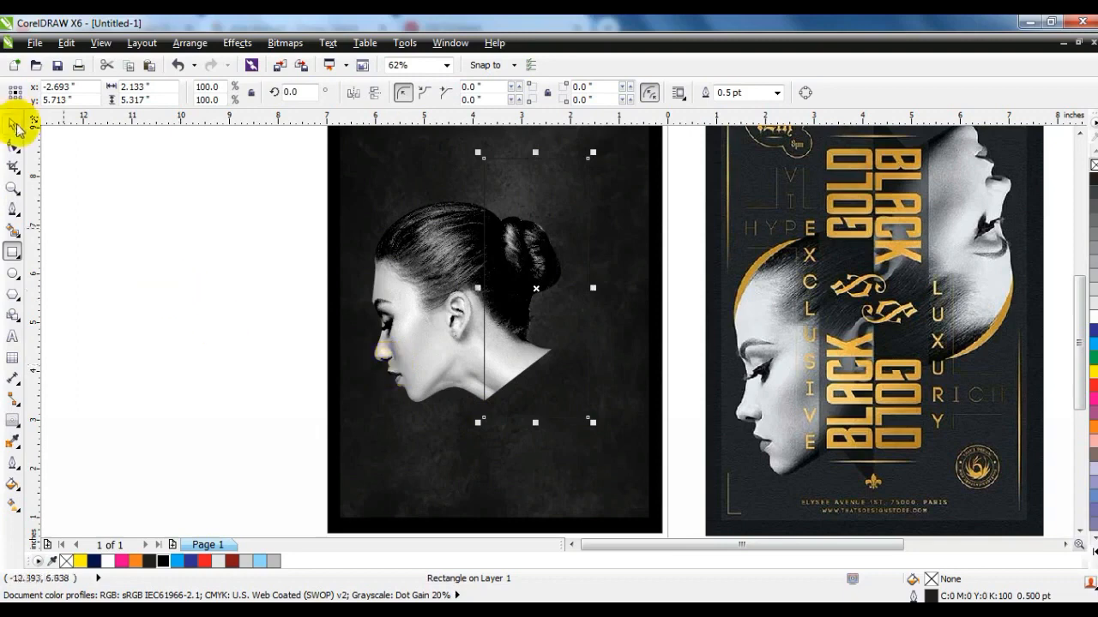
{"action": "left_click", "coordinate": [410, 307]}
{"action": "left_click", "coordinate": [426, 324]}
{"action": "left_click_drag", "start_coordinate": [579, 428], "coordinate": [569, 392]}
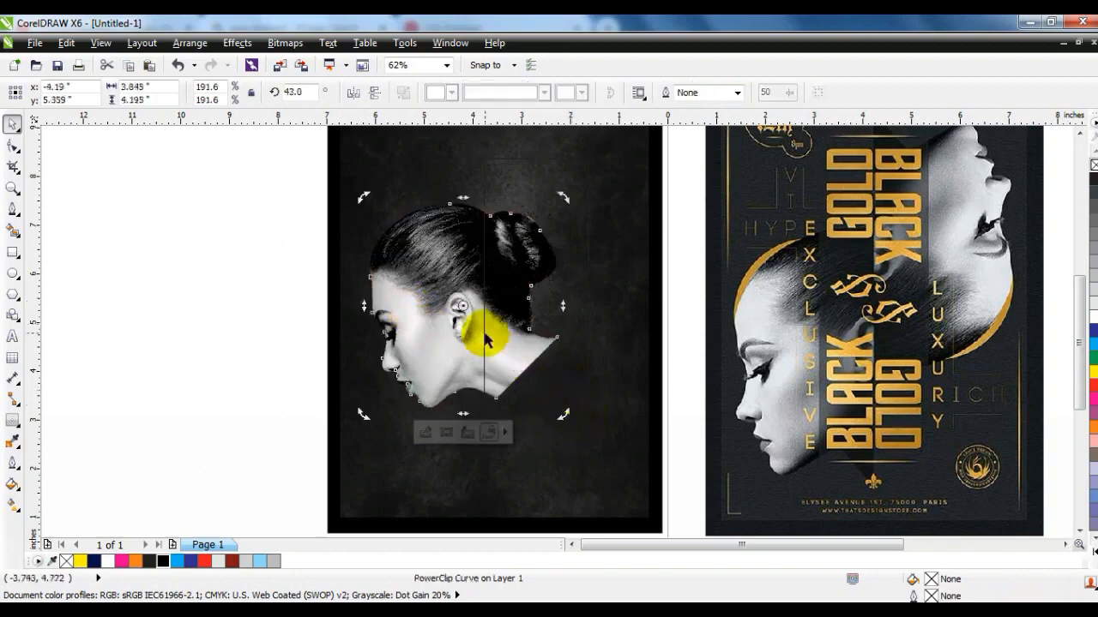
{"action": "key", "text": "ctrl+z"}
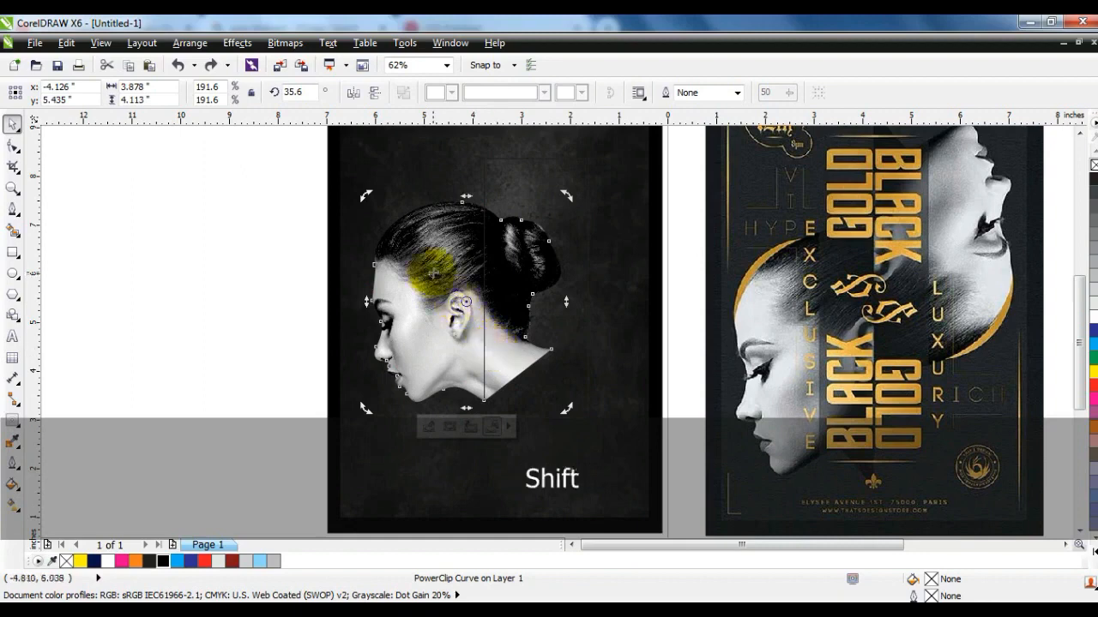
Trim the head cutout with the rectangle to cut off its rear part along a vertical edge behind the ear
{"action": "left_click", "coordinate": [503, 209], "text": "shift"}
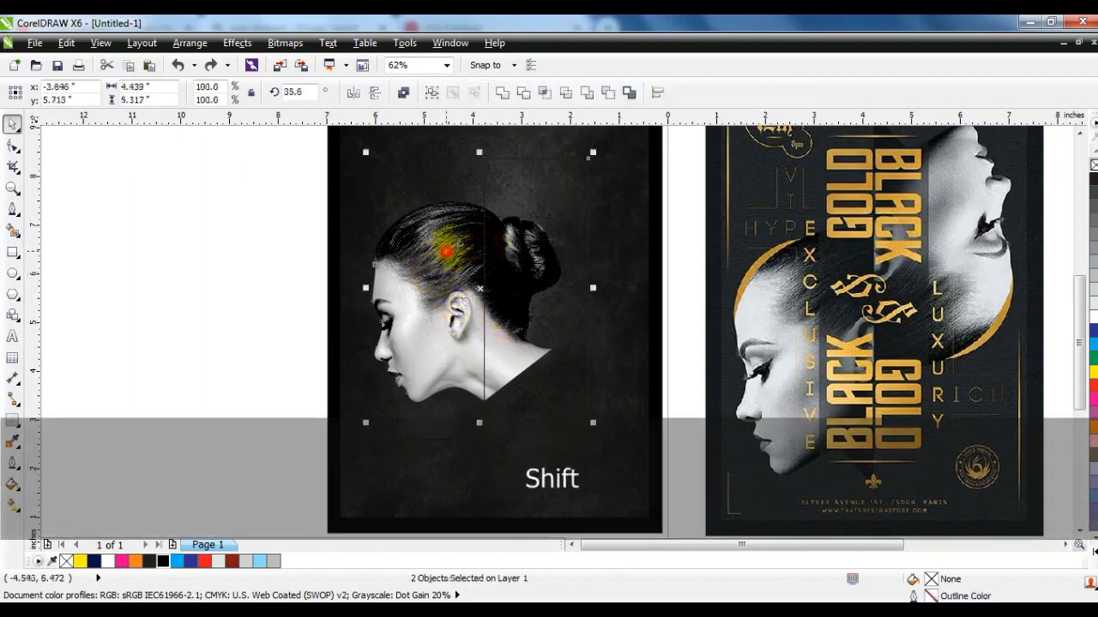
{"action": "left_click", "coordinate": [524, 92]}
{"action": "left_click", "coordinate": [221, 228]}
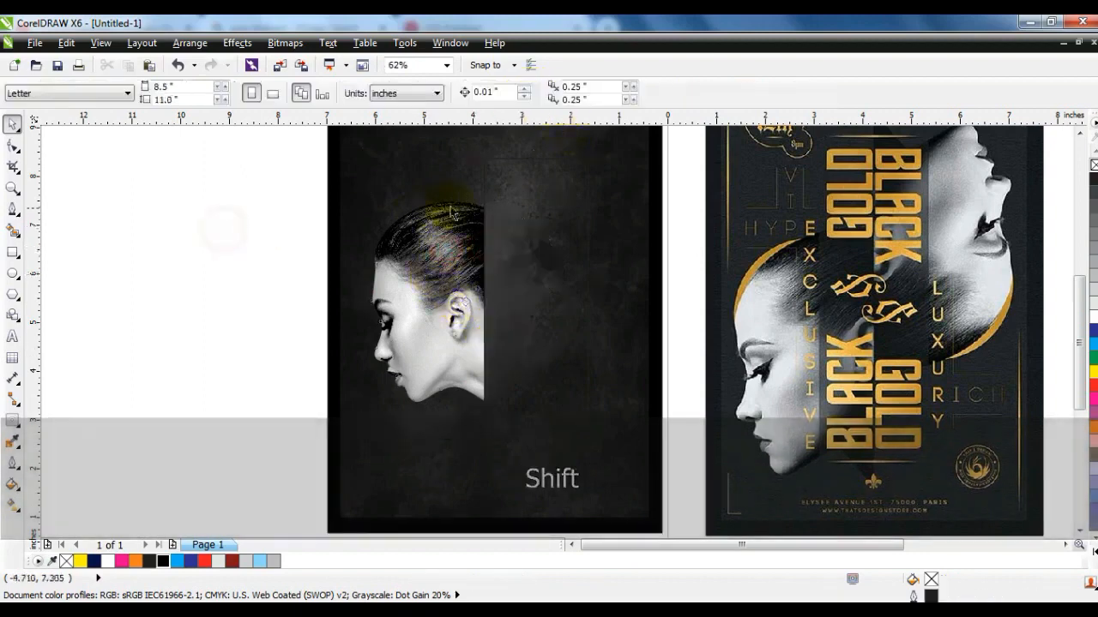
Delete the trimming rectangle and enlarge the head cutout proportionally to about 3.286 by 5.862 inches
{"action": "left_click", "coordinate": [485, 183]}
{"action": "key", "text": "Delete"}
{"action": "scroll", "coordinate": [462, 257], "scroll_direction": "down", "scroll_amount": 1}
{"action": "left_click", "coordinate": [169, 284]}
{"action": "left_click_drag", "start_coordinate": [183, 209], "coordinate": [283, 296]}
{"action": "left_click", "coordinate": [356, 371]}
{"action": "left_click_drag", "start_coordinate": [396, 423], "coordinate": [416, 458]}
Draw a rectangle about 3.839 by 6.829 inches over the head cutout and fill it with black
{"action": "left_click", "coordinate": [13, 253]}
{"action": "left_click_drag", "start_coordinate": [443, 205], "coordinate": [289, 479]}
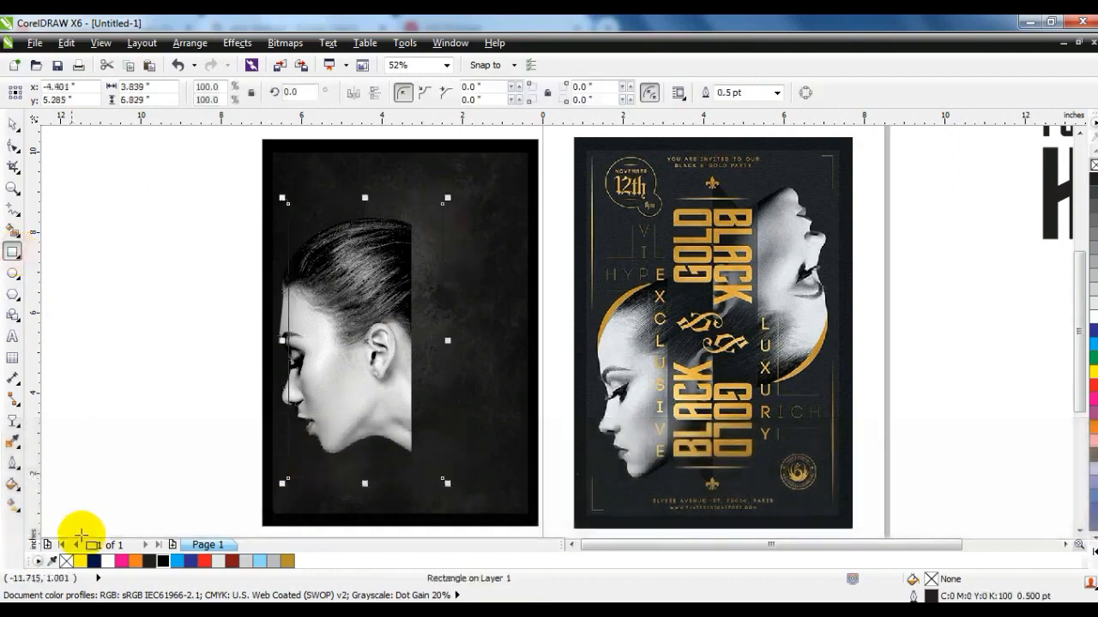
{"action": "left_click", "coordinate": [163, 561]}
Apply a linear transparency to the black rectangle so it fades from opaque behind the ear to clear over the face
{"action": "left_click", "coordinate": [13, 421]}
{"action": "left_click_drag", "start_coordinate": [436, 428], "coordinate": [404, 426]}
{"action": "left_click", "coordinate": [437, 429]}
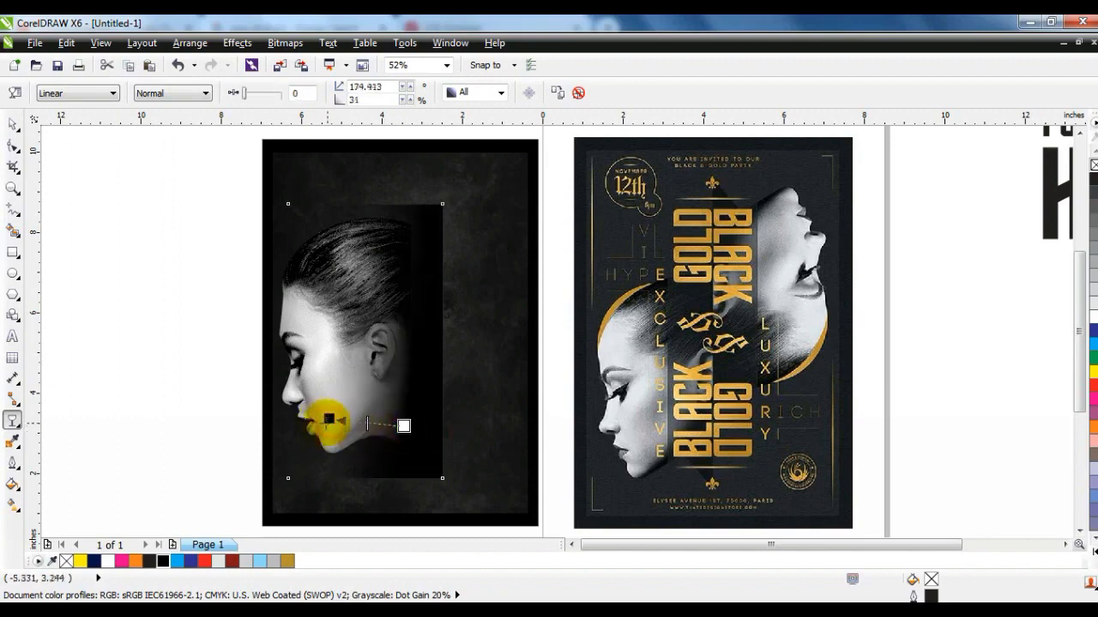
{"action": "left_click_drag", "start_coordinate": [329, 419], "coordinate": [325, 422]}
{"action": "left_click", "coordinate": [13, 127]}
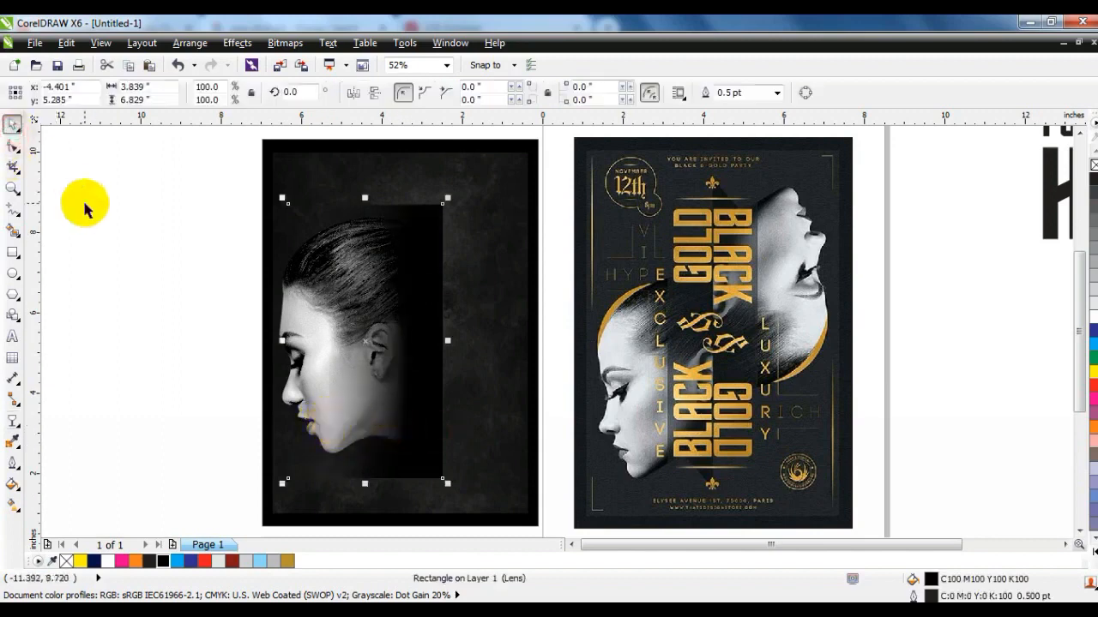
Place the faded black rectangle inside the head cutout as a PowerClip
{"action": "key", "text": "ctrl+Page_Down"}
{"action": "left_click", "coordinate": [289, 204]}
{"action": "left_click", "coordinate": [133, 253]}
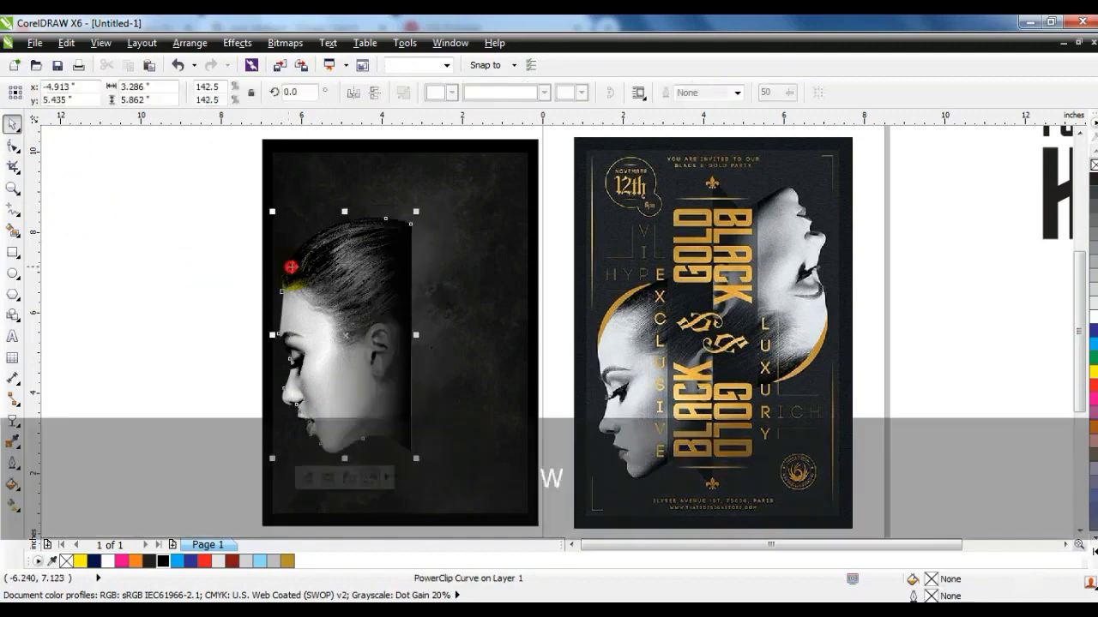
{"action": "left_click", "coordinate": [333, 248]}
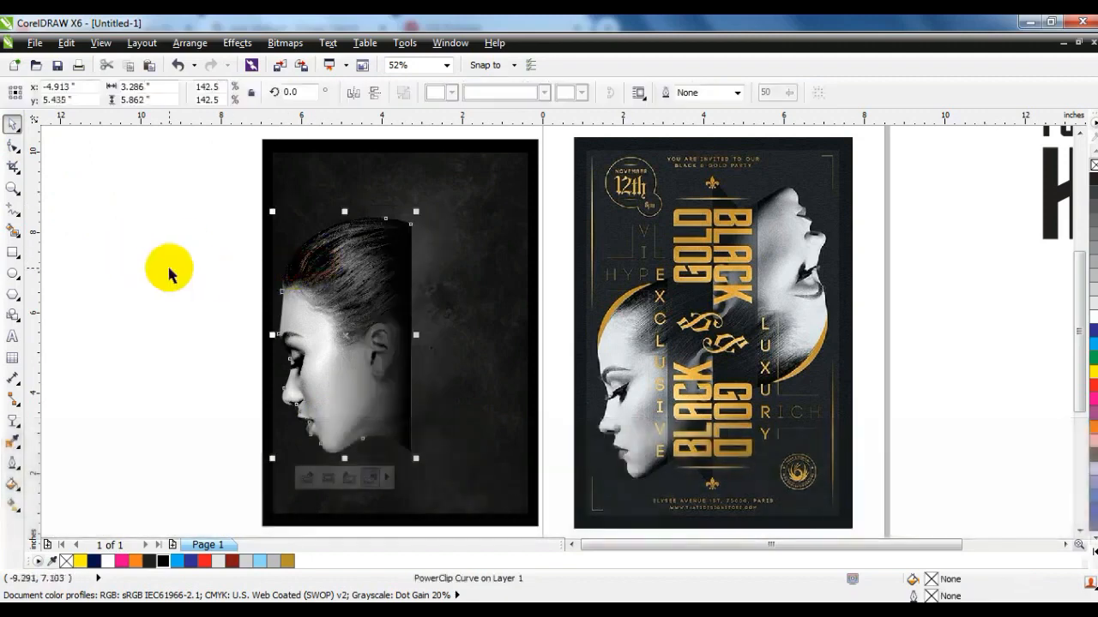
Duplicate the head cutout, turn the copy by 180 degrees and place it against the cut edge, at about X -1.619, Y 7.718 inches
{"action": "key", "text": "KP_Add"}
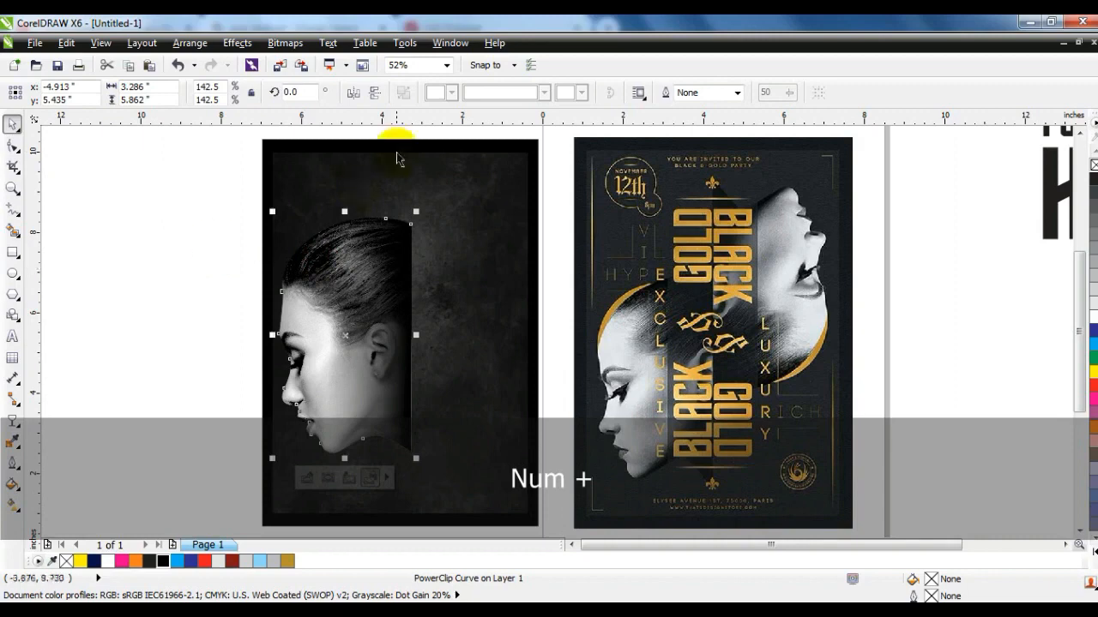
{"action": "left_click", "coordinate": [377, 93]}
{"action": "left_click", "coordinate": [377, 92]}
{"action": "left_click_drag", "start_coordinate": [321, 287], "coordinate": [448, 247]}
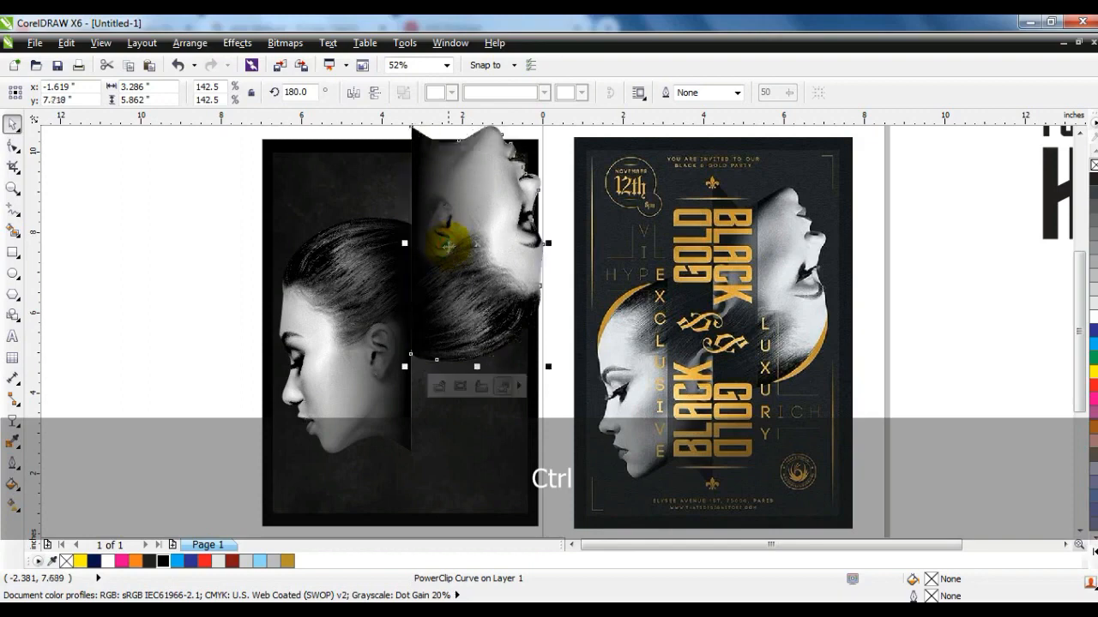
Scale both heads down together and reposition them centrally within the dark background
{"action": "left_click", "coordinate": [382, 303], "text": "shift"}
{"action": "left_click_drag", "start_coordinate": [548, 459], "coordinate": [527, 437]}
{"action": "mouse_move", "coordinate": [480, 317]}
{"action": "left_mouse_down"}
{"action": "mouse_move", "coordinate": [471, 364]}
{"action": "mouse_move", "coordinate": [475, 334]}
{"action": "left_mouse_up"}
{"action": "left_click_drag", "start_coordinate": [512, 192], "coordinate": [512, 196]}
{"action": "left_click", "coordinate": [148, 248]}
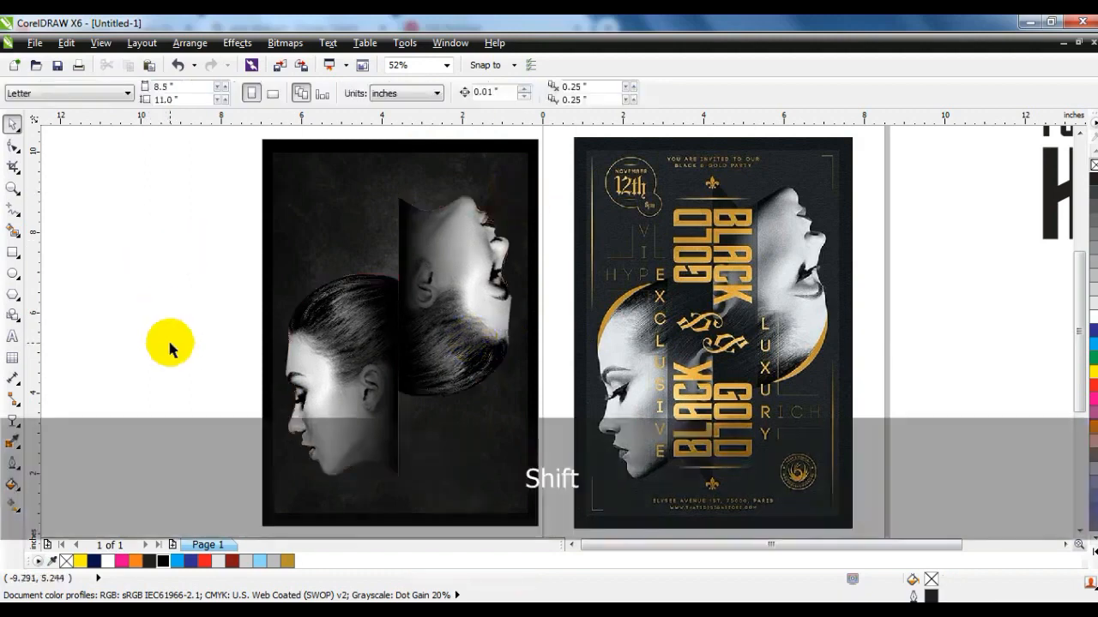
Draw a vertical panel about 2.182 by 6.243 inches over the seam between the two heads and fill it with black
{"action": "left_click", "coordinate": [12, 252]}
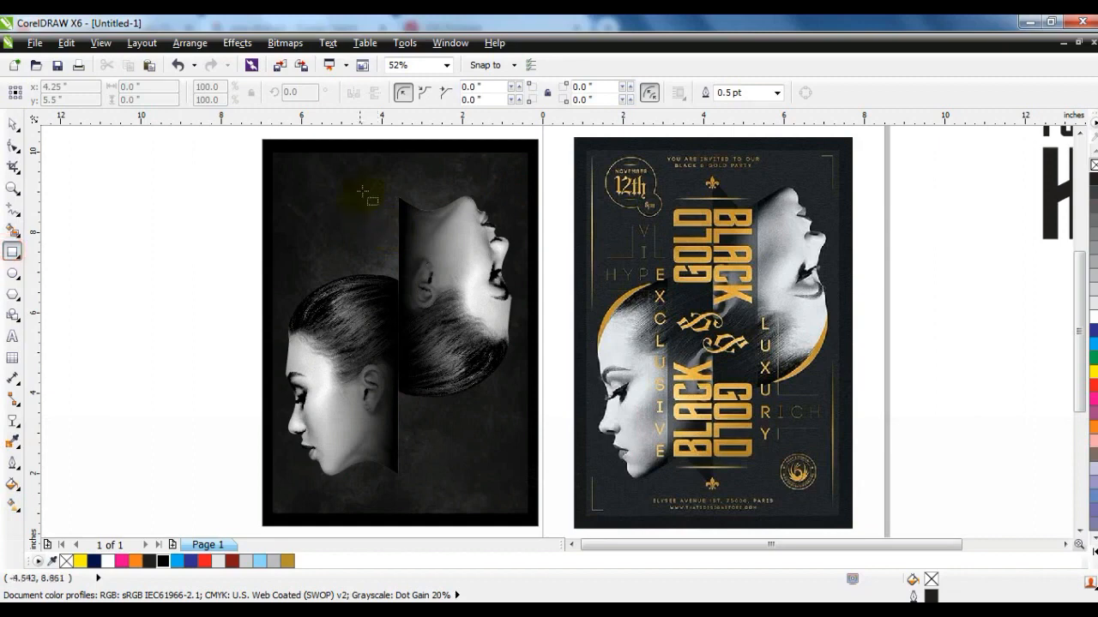
{"action": "left_click_drag", "start_coordinate": [349, 208], "coordinate": [438, 461]}
{"action": "left_click", "coordinate": [12, 124]}
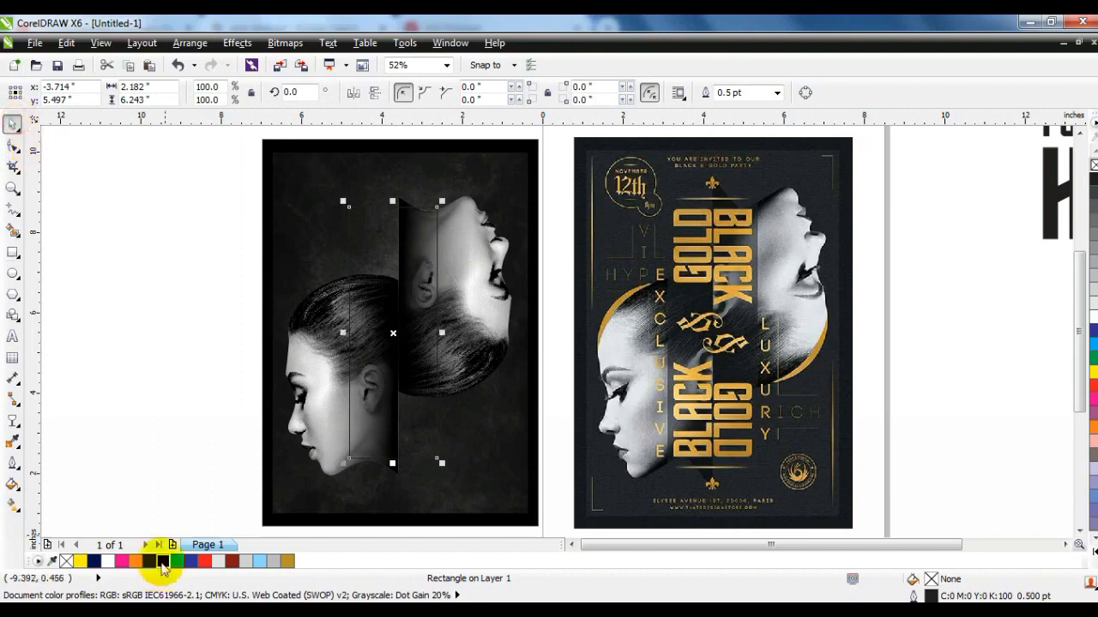
{"action": "left_click", "coordinate": [162, 561]}
Apply a uniform transparency to the black center panel so both heads show through it
{"action": "left_click", "coordinate": [12, 420]}
{"action": "left_click", "coordinate": [86, 92]}
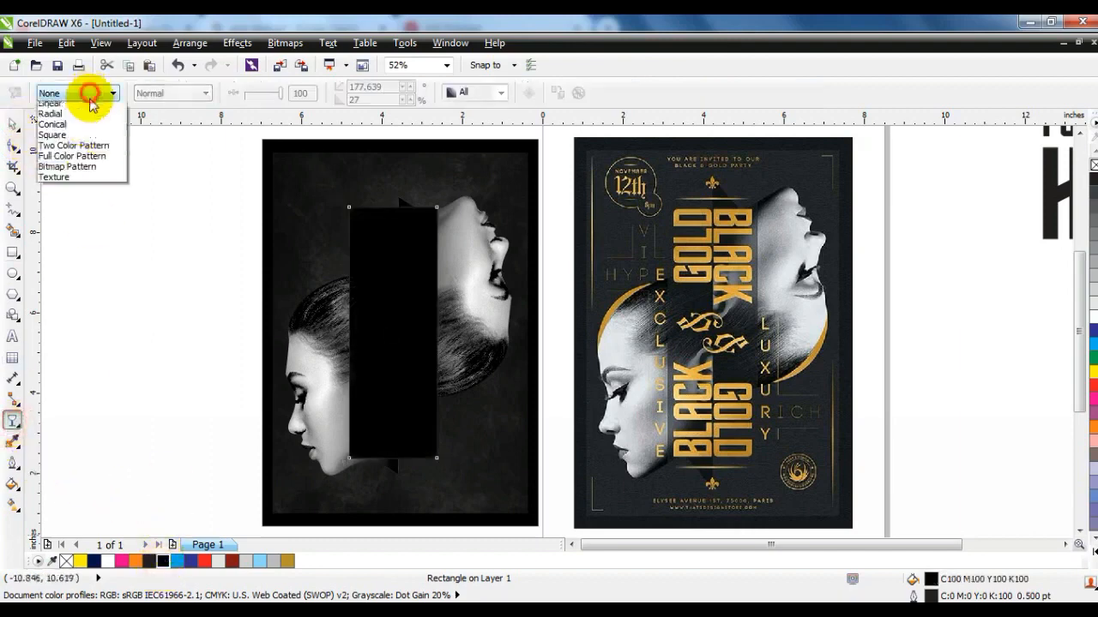
{"action": "left_click", "coordinate": [85, 121]}
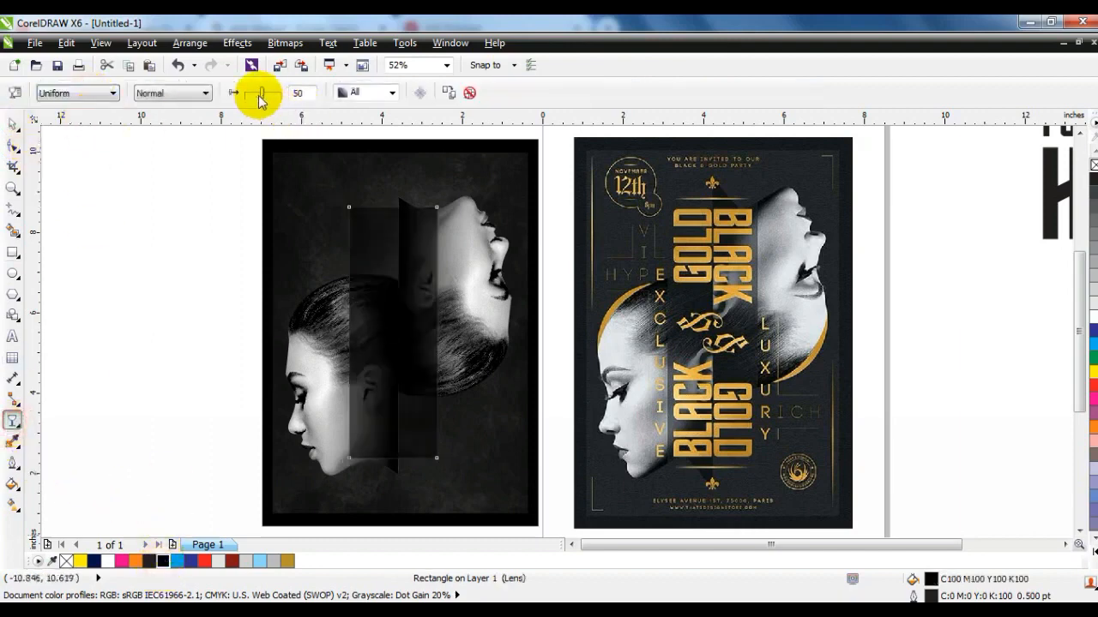
{"action": "left_click_drag", "start_coordinate": [261, 99], "coordinate": [269, 94]}
{"action": "left_click", "coordinate": [13, 122]}
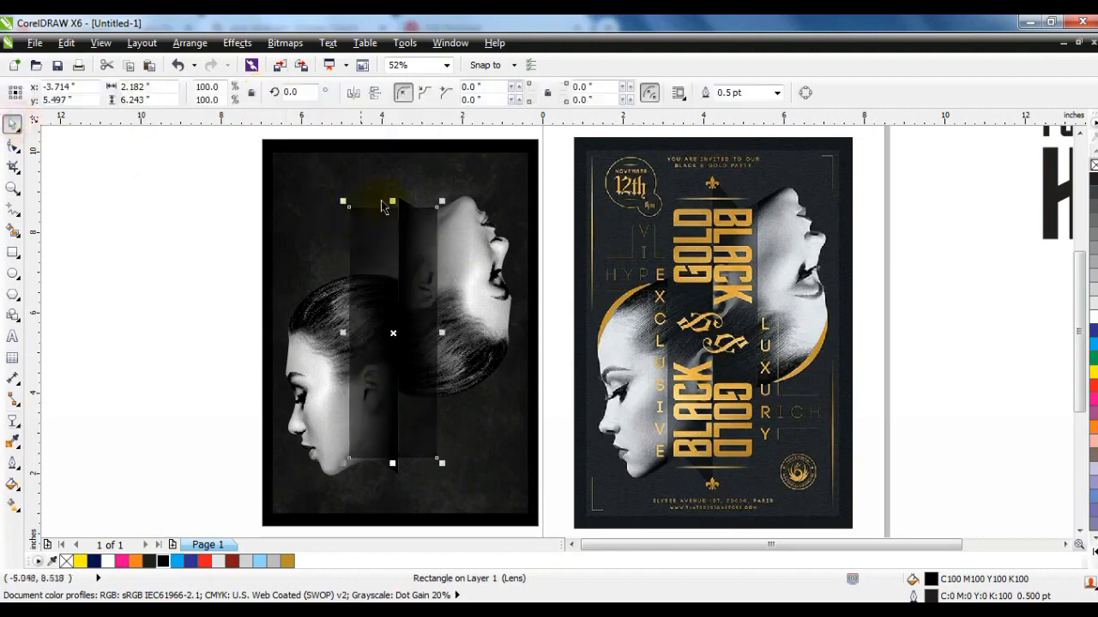
{"action": "key", "text": "shift"}
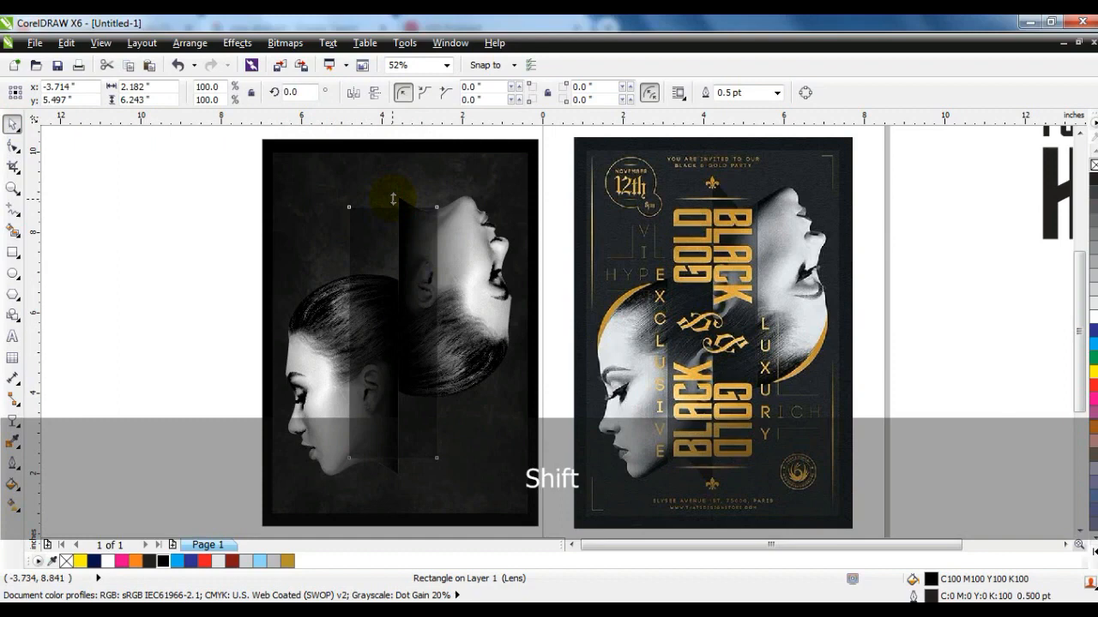
{"action": "left_click", "coordinate": [189, 382]}
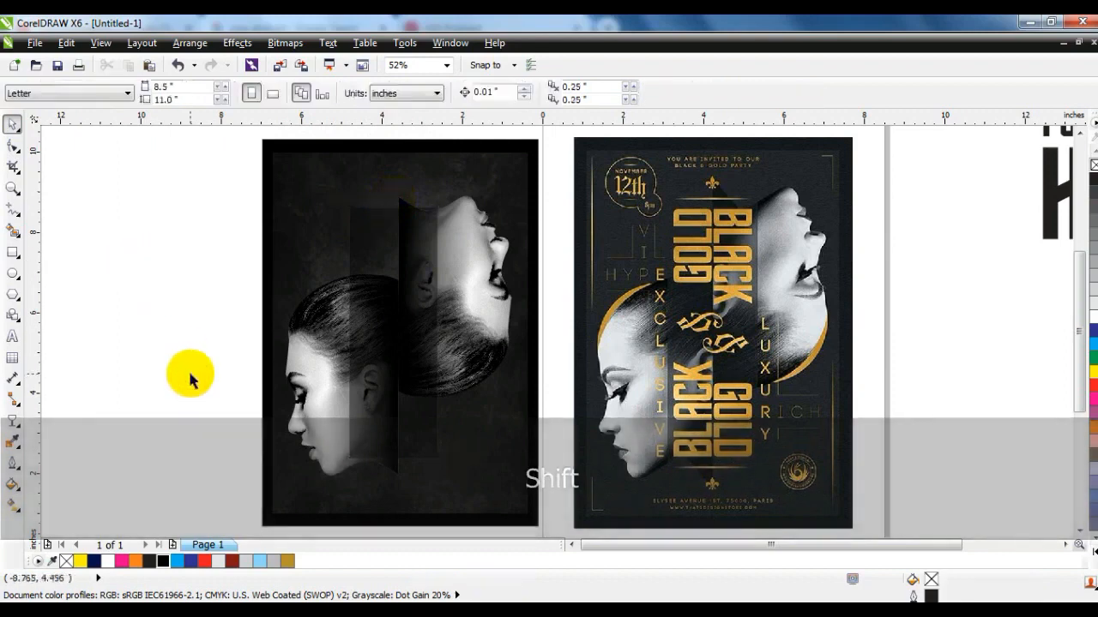
{"action": "left_click", "coordinate": [190, 379]}
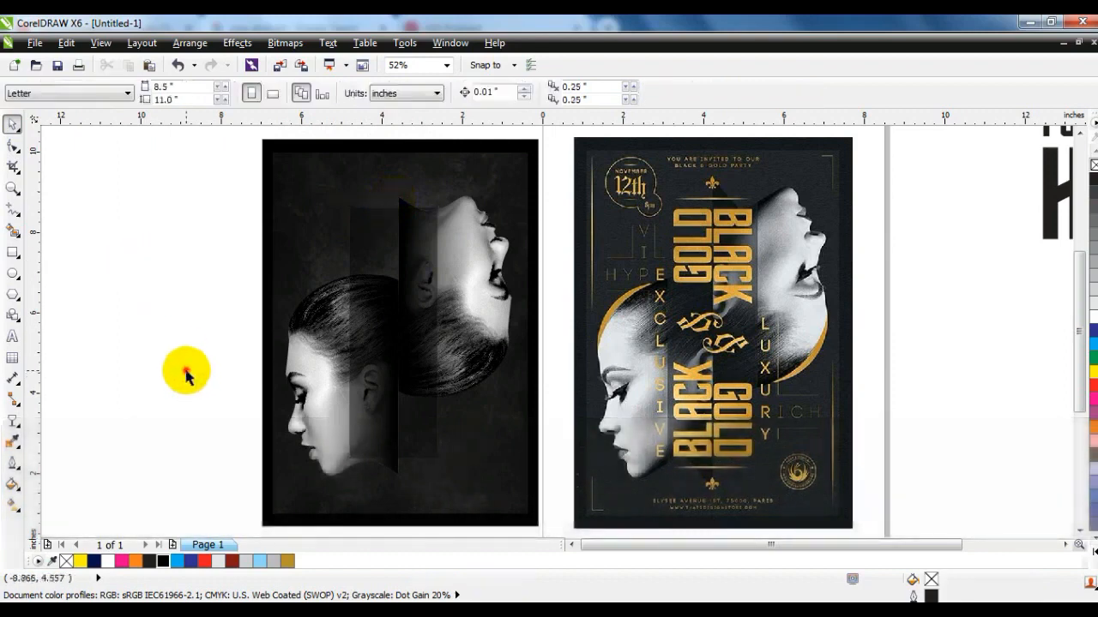
Draw a thin bar about 0.934 by 0.043 inches along the center panel's upper edge and fill it with gold (C28 M39 Y100 K4)
{"action": "left_click", "coordinate": [13, 252]}
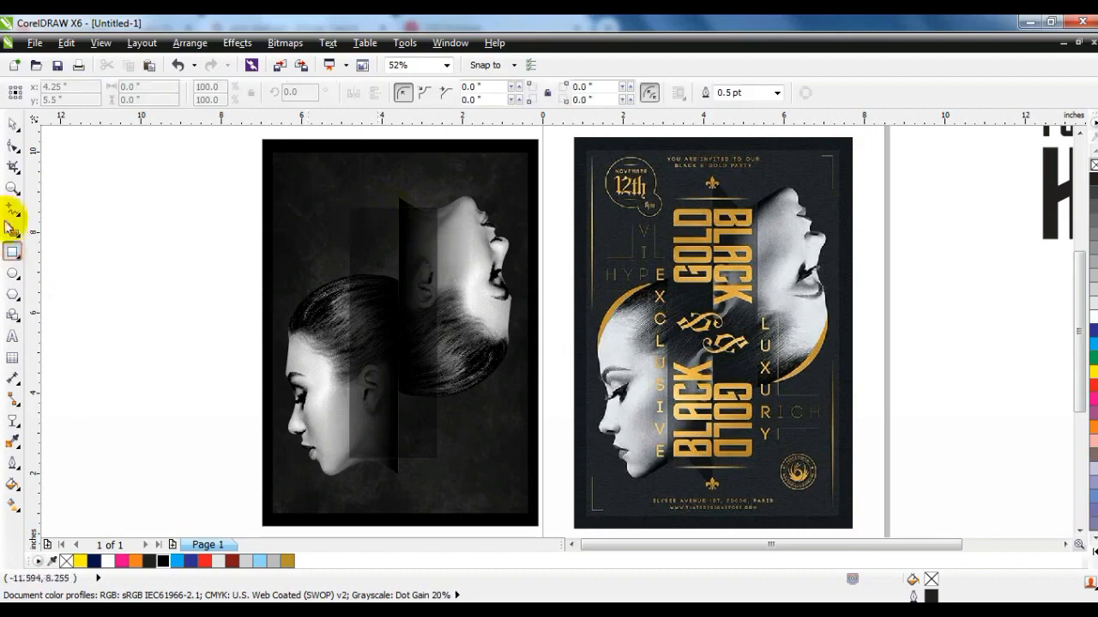
{"action": "left_click", "coordinate": [12, 190]}
{"action": "left_click_drag", "start_coordinate": [314, 180], "coordinate": [489, 248]}
{"action": "left_click", "coordinate": [13, 252]}
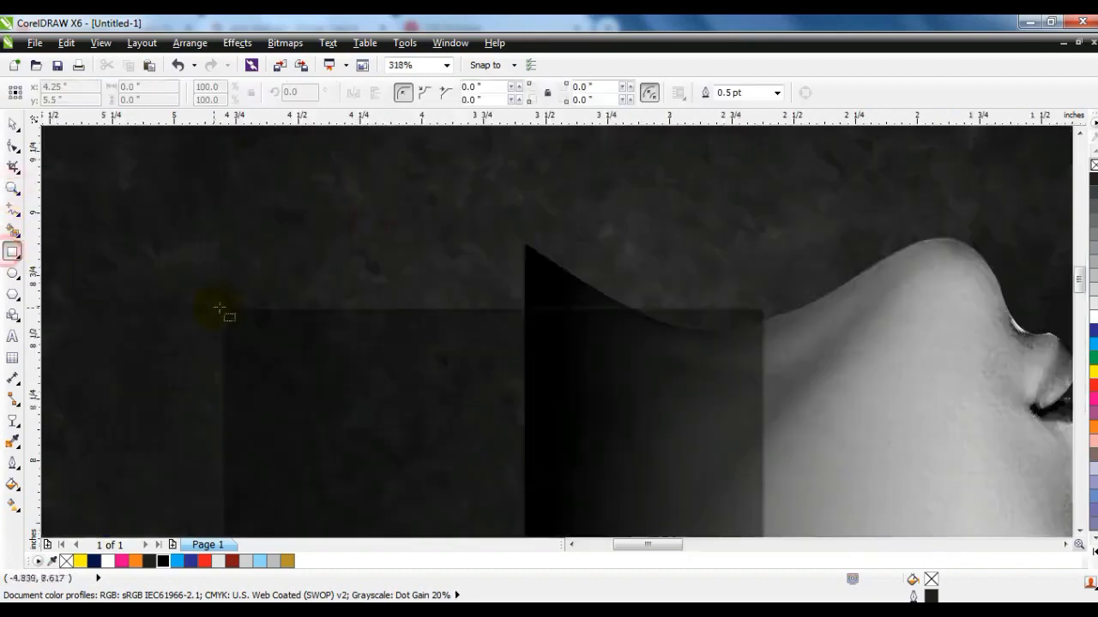
{"action": "left_click_drag", "start_coordinate": [226, 297], "coordinate": [375, 316]}
{"action": "key", "text": "shift+F2"}
{"action": "left_click", "coordinate": [13, 124]}
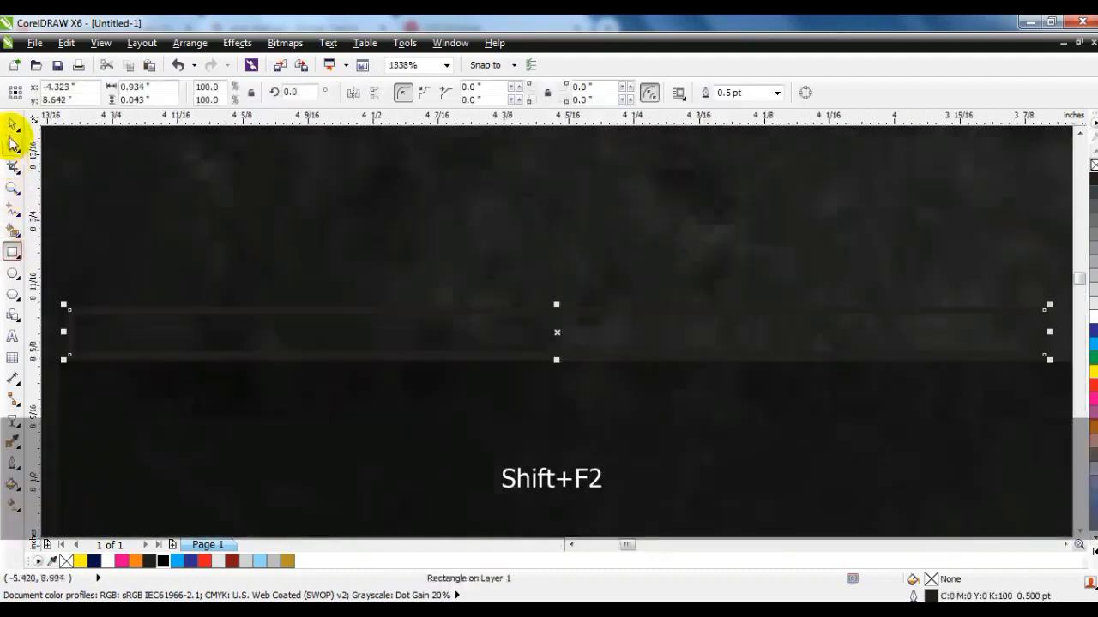
{"action": "left_click", "coordinate": [288, 558]}
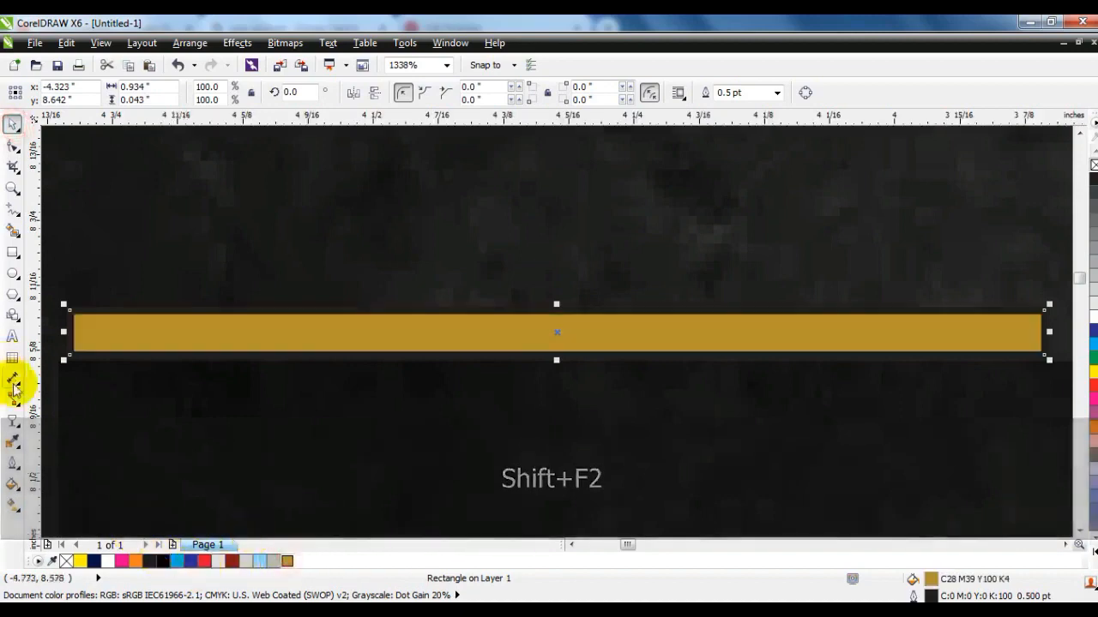
Fade the gold bar's left end with a linear transparency and remove its outline
{"action": "left_click", "coordinate": [13, 421]}
{"action": "left_click_drag", "start_coordinate": [553, 338], "coordinate": [292, 334]}
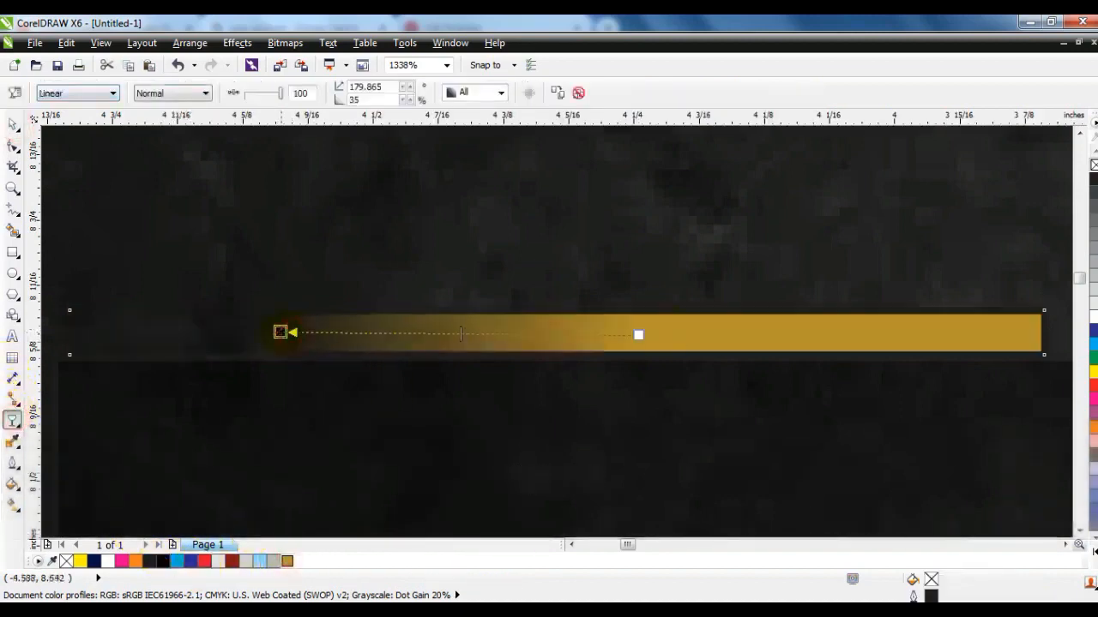
{"action": "left_click", "coordinate": [12, 126]}
{"action": "right_click", "coordinate": [1091, 164]}
{"action": "key", "text": "F3"}
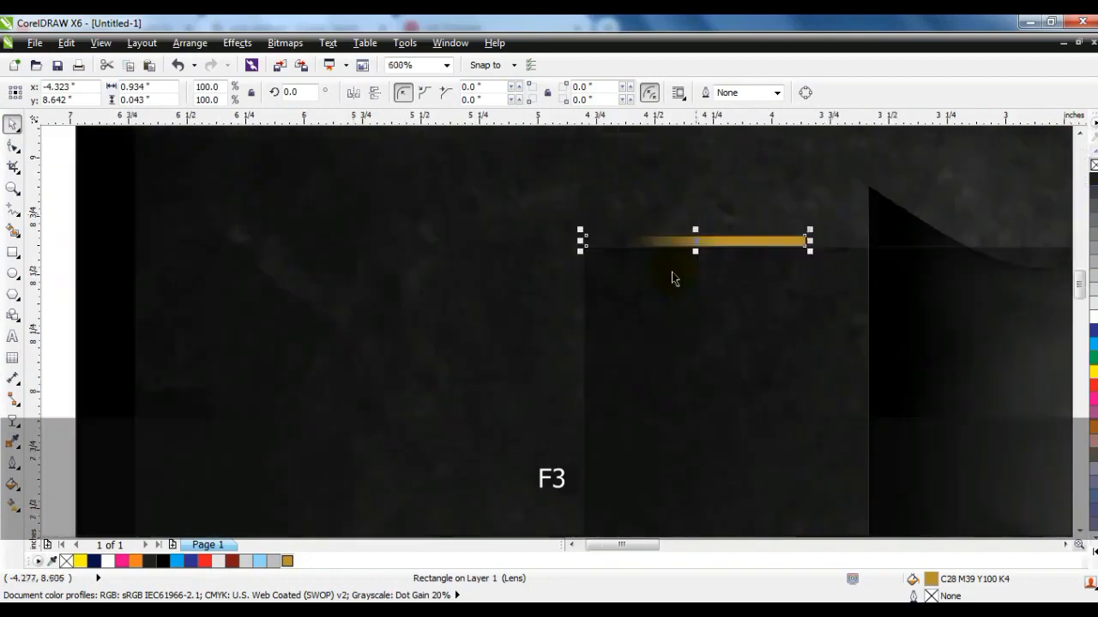
Mirror a copy of the gold bar at its solid end and center the grouped pair horizontally on the dark panel
{"action": "left_click_drag", "start_coordinate": [582, 241], "coordinate": [1025, 241]}
{"action": "left_click", "coordinate": [789, 240], "text": "shift"}
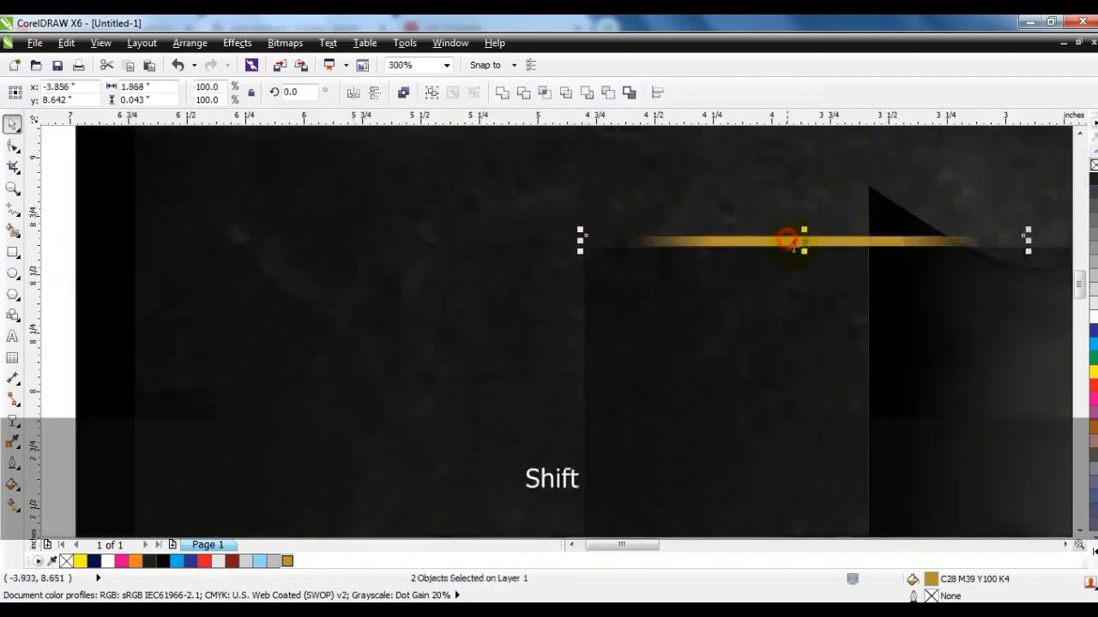
{"action": "key", "text": "ctrl+g"}
{"action": "left_click", "coordinate": [845, 297], "text": "shift"}
{"action": "key", "text": "c"}
Copy the gold line to the lower edge of the center panel and align it horizontally with the panel's center
{"action": "key", "text": "shift+F2"}
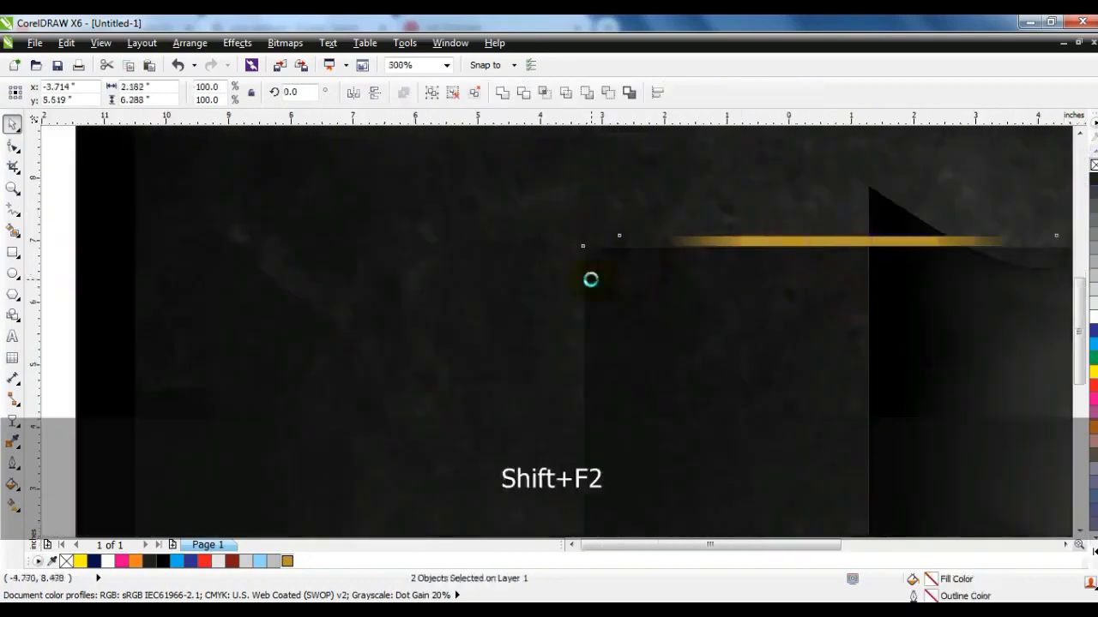
{"action": "key", "text": "F3"}
{"action": "key", "text": "Escape"}
{"action": "left_click_drag", "start_coordinate": [419, 160], "coordinate": [1013, 480]}
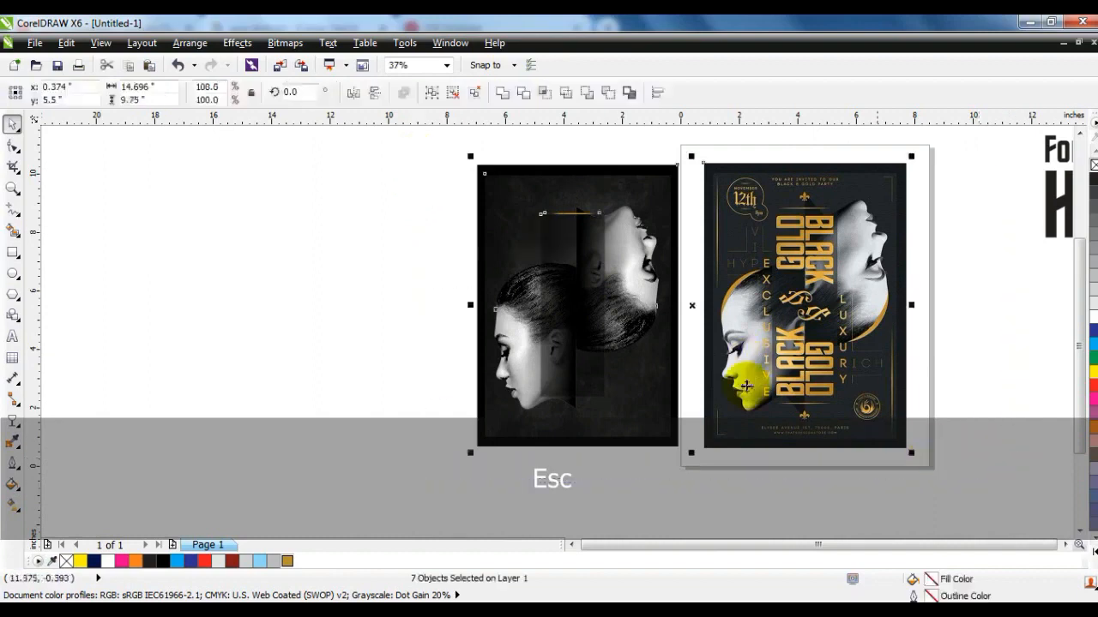
{"action": "key", "text": "shift+F2"}
{"action": "key", "text": "Escape"}
{"action": "left_click", "coordinate": [410, 208]}
{"action": "left_click_drag", "start_coordinate": [435, 205], "coordinate": [414, 463]}
{"action": "left_click", "coordinate": [421, 432], "text": "shift"}
{"action": "key", "text": "c"}
{"action": "left_click", "coordinate": [185, 405]}
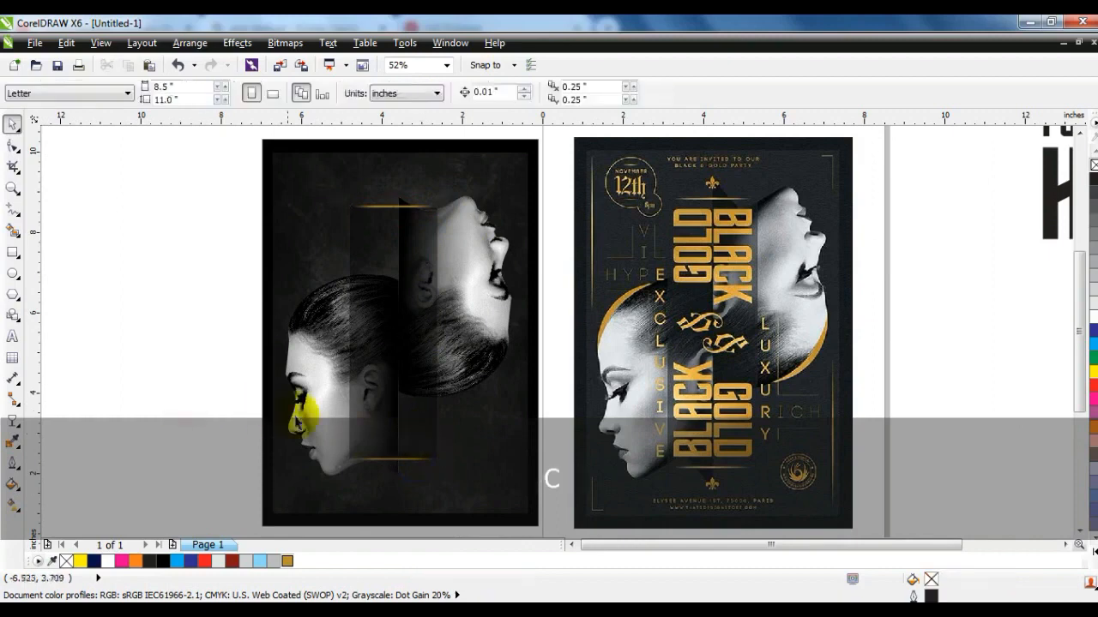
Add the artistic text "BLACK GOLD" in capitals on the empty area beside the dark background
{"action": "left_click", "coordinate": [12, 336]}
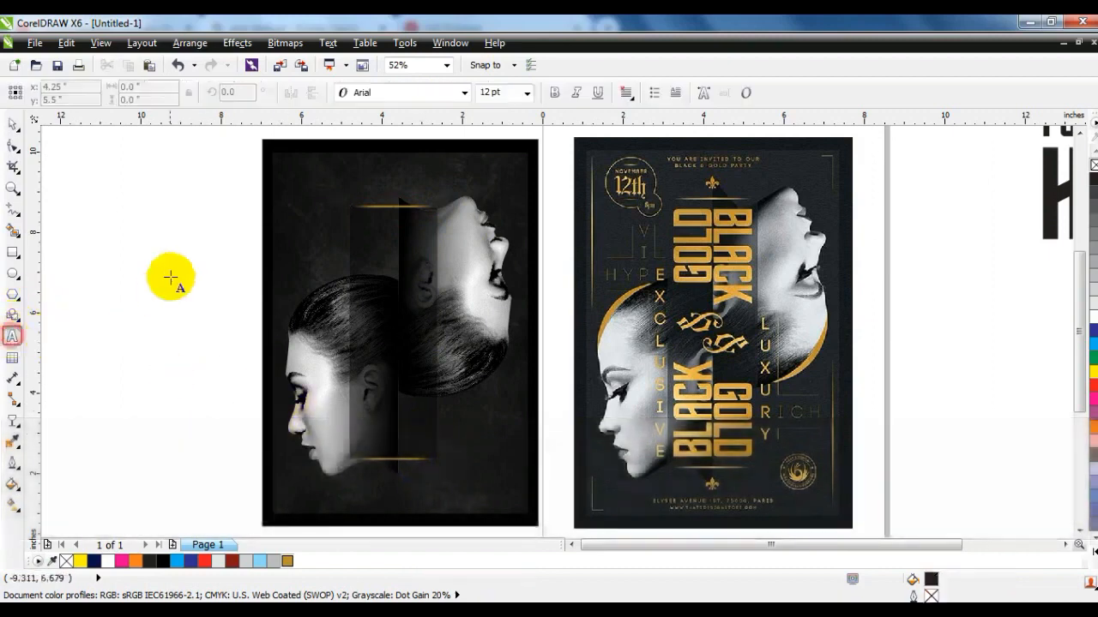
{"action": "left_click", "coordinate": [171, 276]}
{"action": "key", "text": "Caps_Lock"}
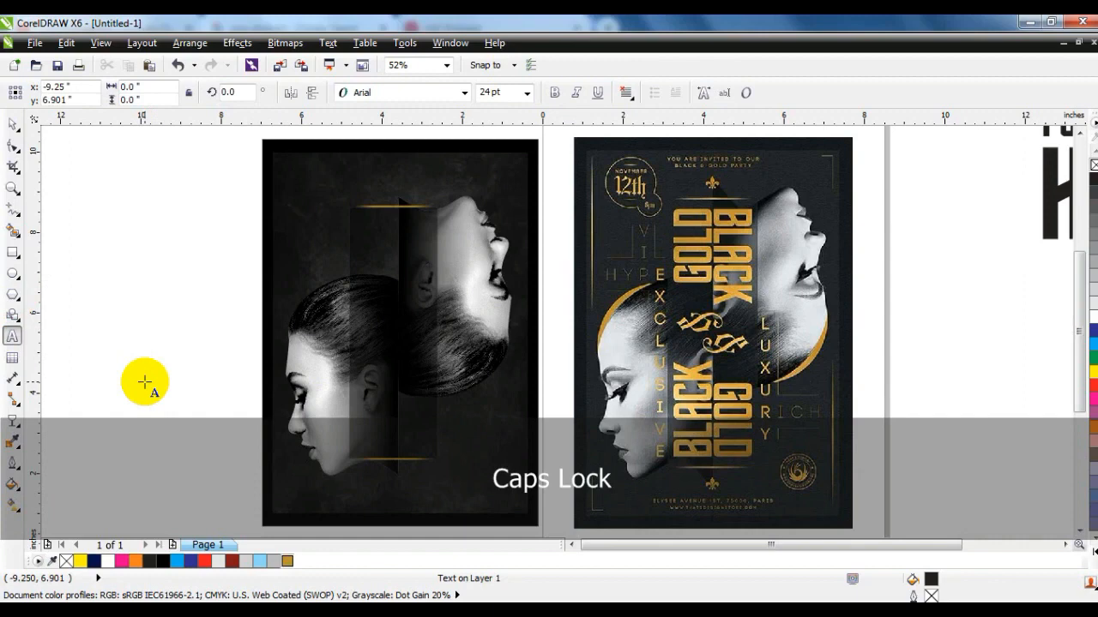
{"action": "type", "text": "BLACK"}
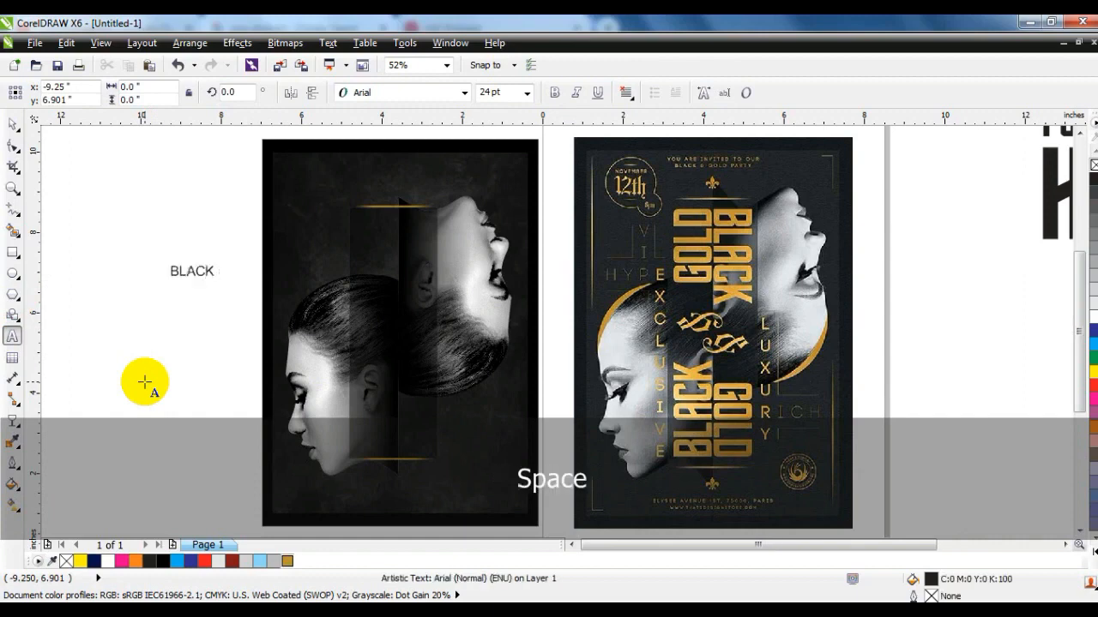
{"action": "type", "text": " GOLD"}
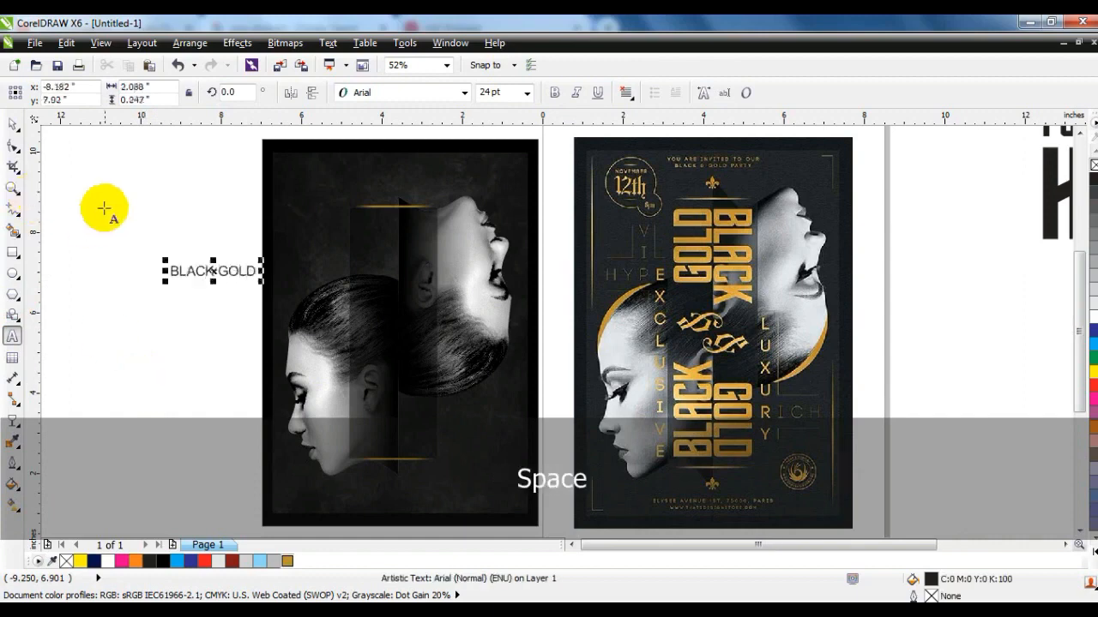
{"action": "left_click", "coordinate": [12, 125]}
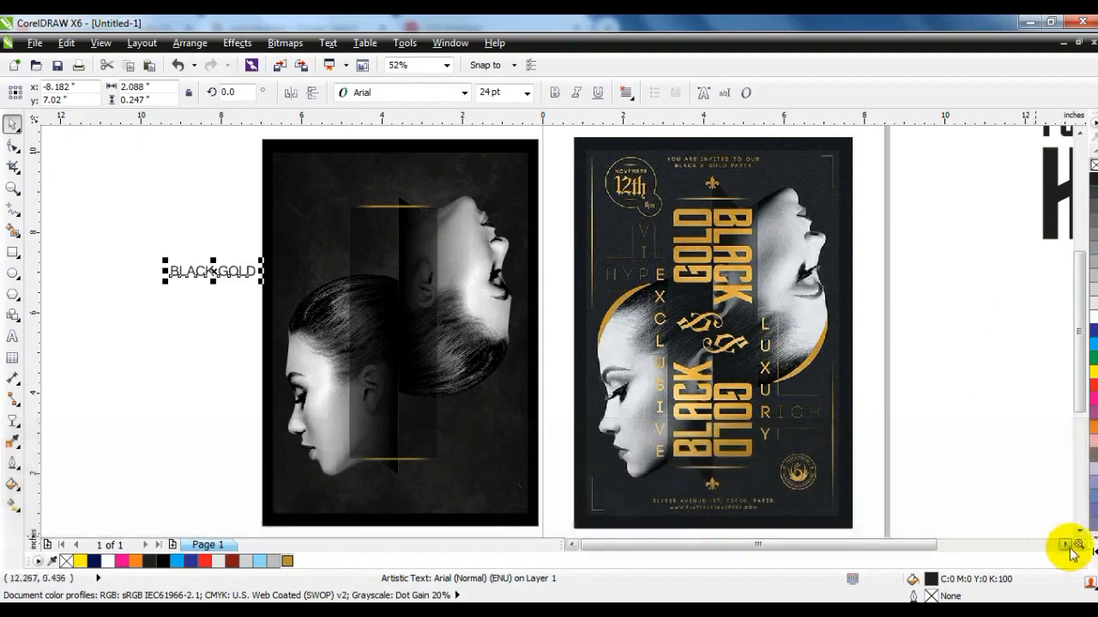
Bring the Horizon BT sample text closer and copy its text properties onto the BLACK GOLD text
{"action": "left_click_drag", "start_coordinate": [1038, 206], "coordinate": [932, 302]}
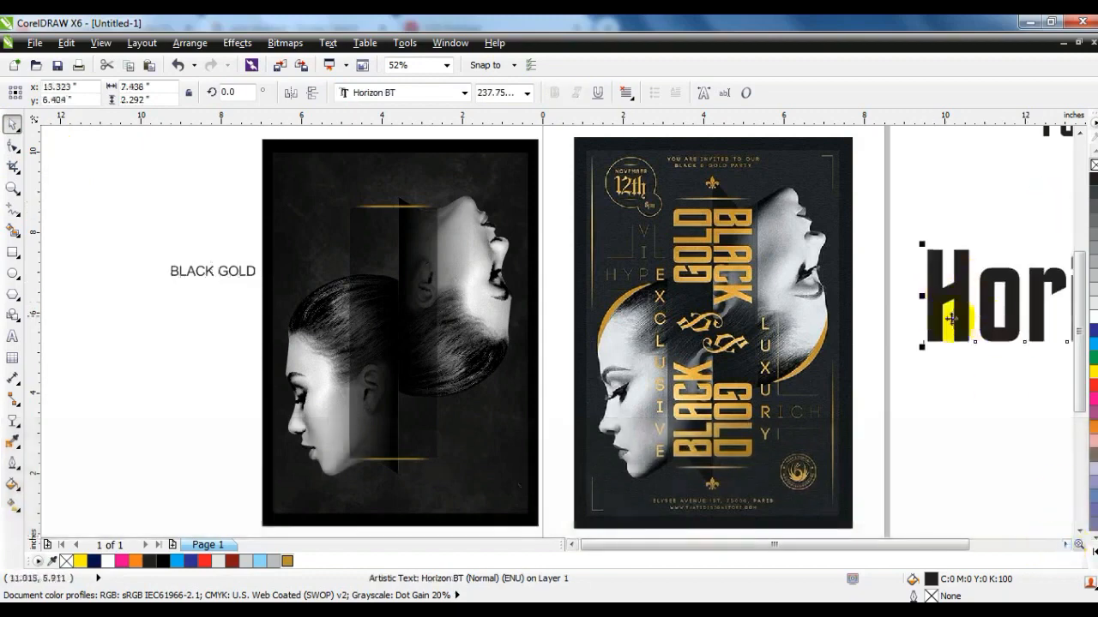
{"action": "left_click", "coordinate": [231, 272]}
{"action": "key", "text": "shift+ctrl+a"}
{"action": "left_click", "coordinate": [422, 304]}
{"action": "left_click", "coordinate": [570, 343]}
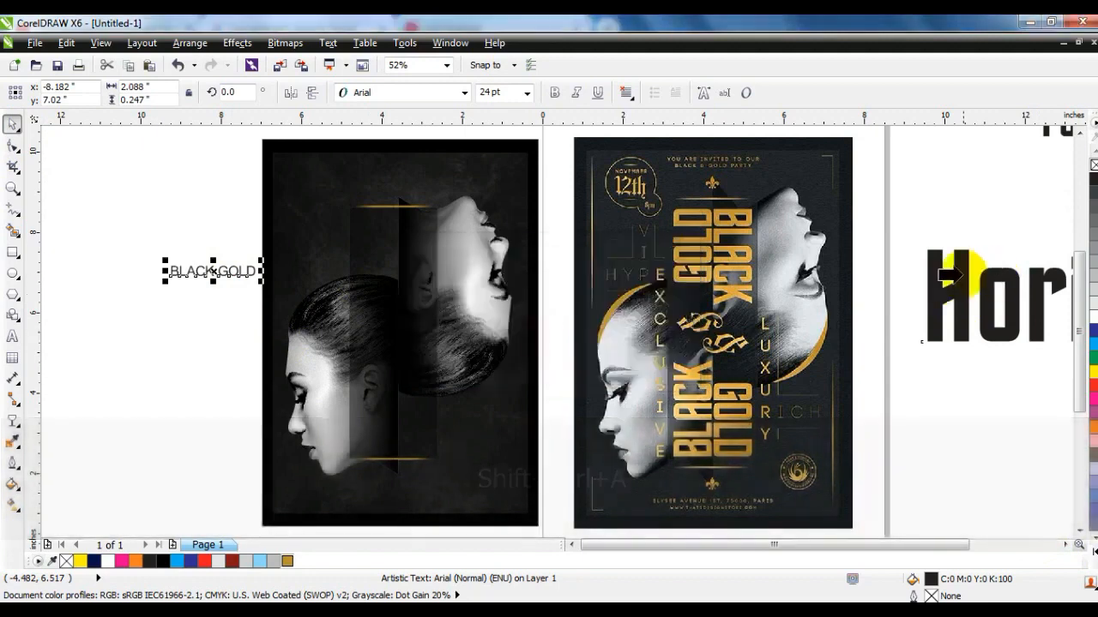
{"action": "left_click", "coordinate": [915, 291]}
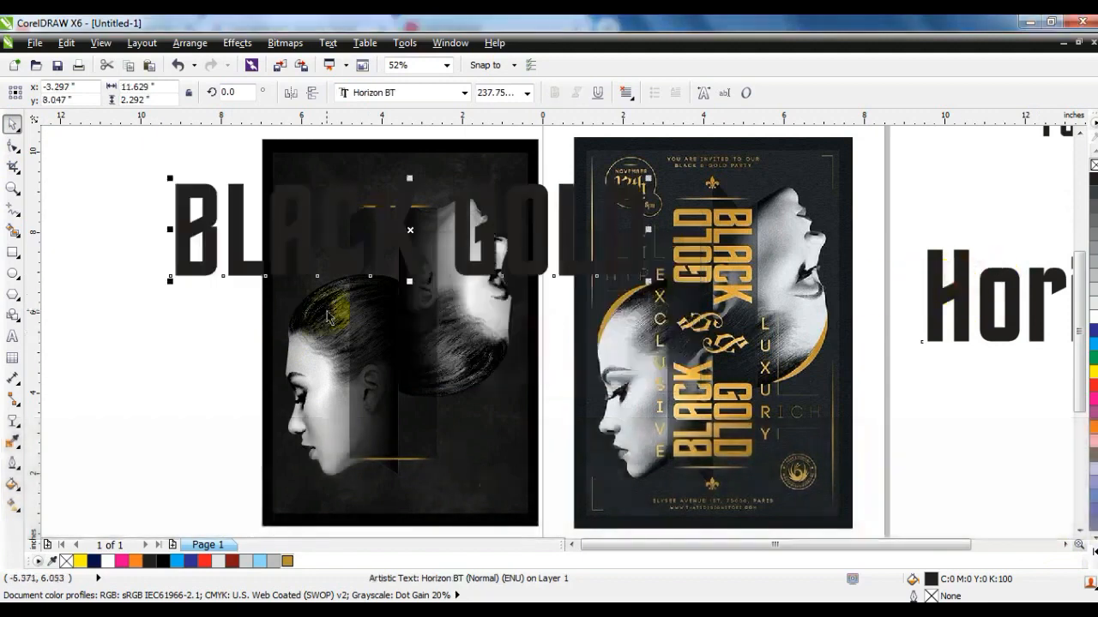
Make BLACK GOLD a gold vertical title rotated to 270 degrees at about 90 pt on the center panel, and break it into separate words
{"action": "left_click", "coordinate": [287, 562]}
{"action": "left_click_drag", "start_coordinate": [649, 281], "coordinate": [427, 270]}
{"action": "left_click_drag", "start_coordinate": [440, 312], "coordinate": [441, 404]}
{"action": "key", "text": "ctrl+k"}
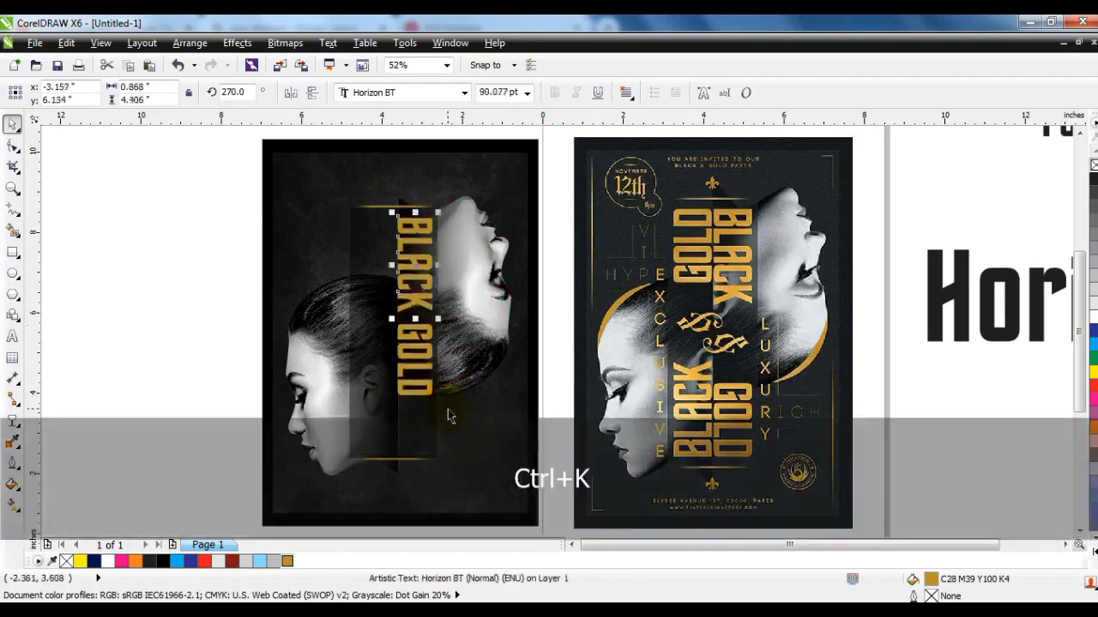
Move GOLD down to the lower end of the center panel, and place a copy of both words rotated to 90 degrees in a column beside them
{"action": "left_click_drag", "start_coordinate": [433, 392], "coordinate": [434, 434]}
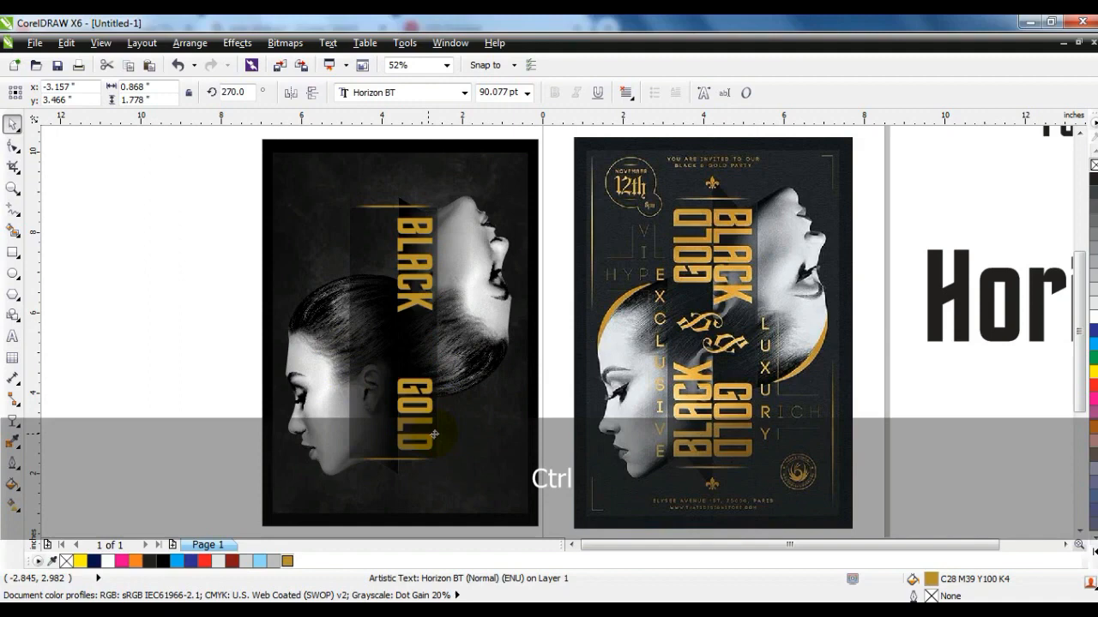
{"action": "left_click", "coordinate": [412, 309], "text": "shift"}
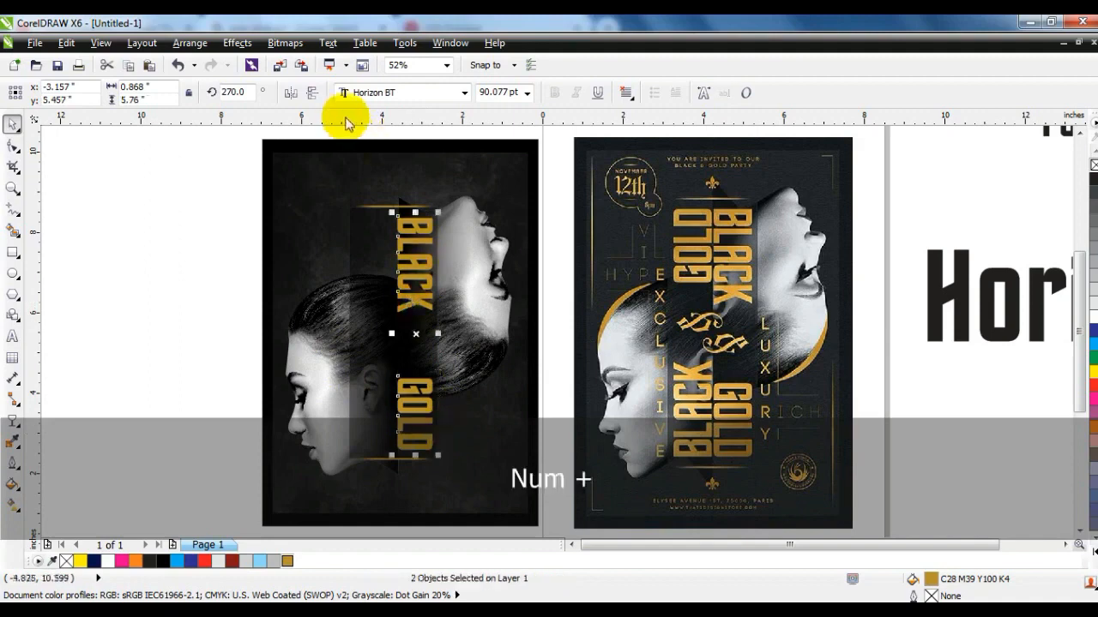
{"action": "left_click", "coordinate": [312, 92]}
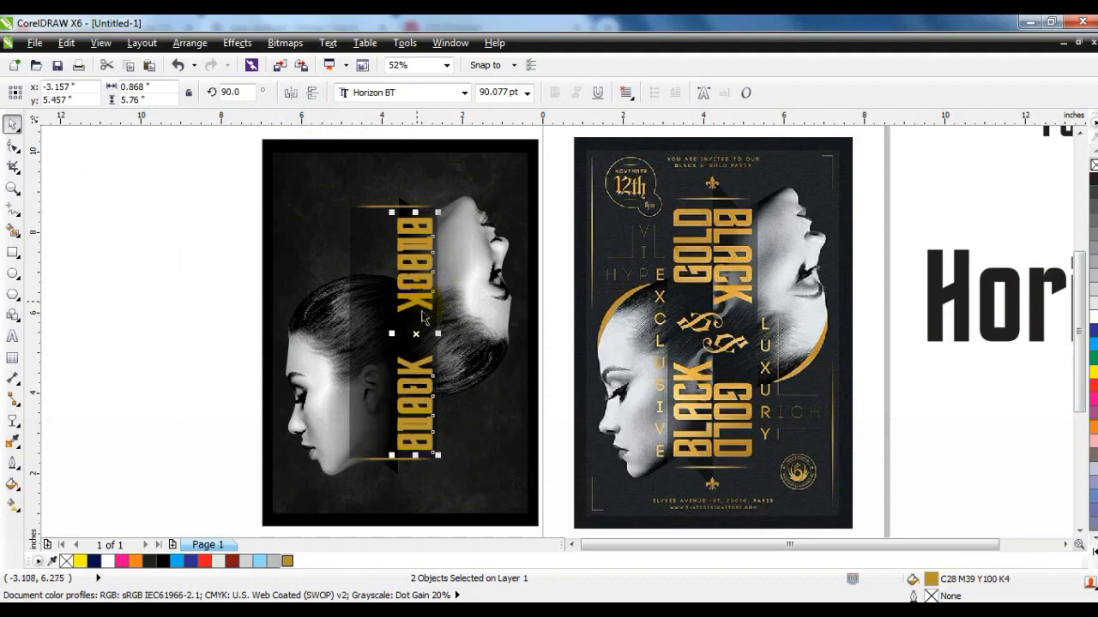
{"action": "left_click_drag", "start_coordinate": [417, 334], "coordinate": [378, 333]}
{"action": "left_click", "coordinate": [109, 304]}
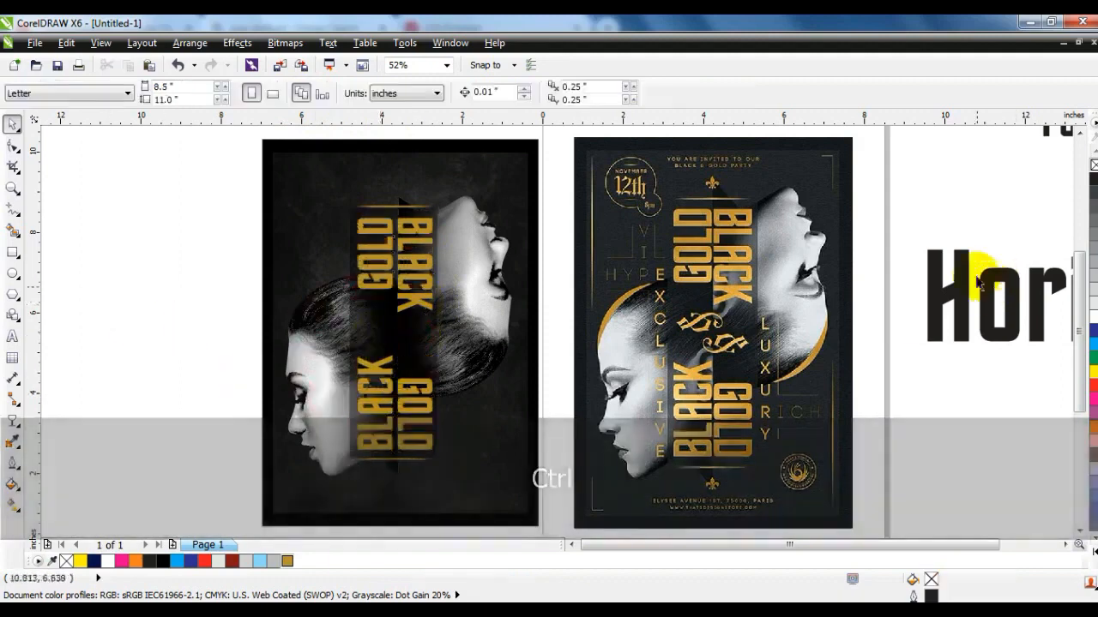
Copy the Font Name text beside the flyer, replace its wording with "&" and set its font to Times New Roman
{"action": "left_click_drag", "start_coordinate": [1055, 130], "coordinate": [193, 326]}
{"action": "left_click", "coordinate": [12, 336]}
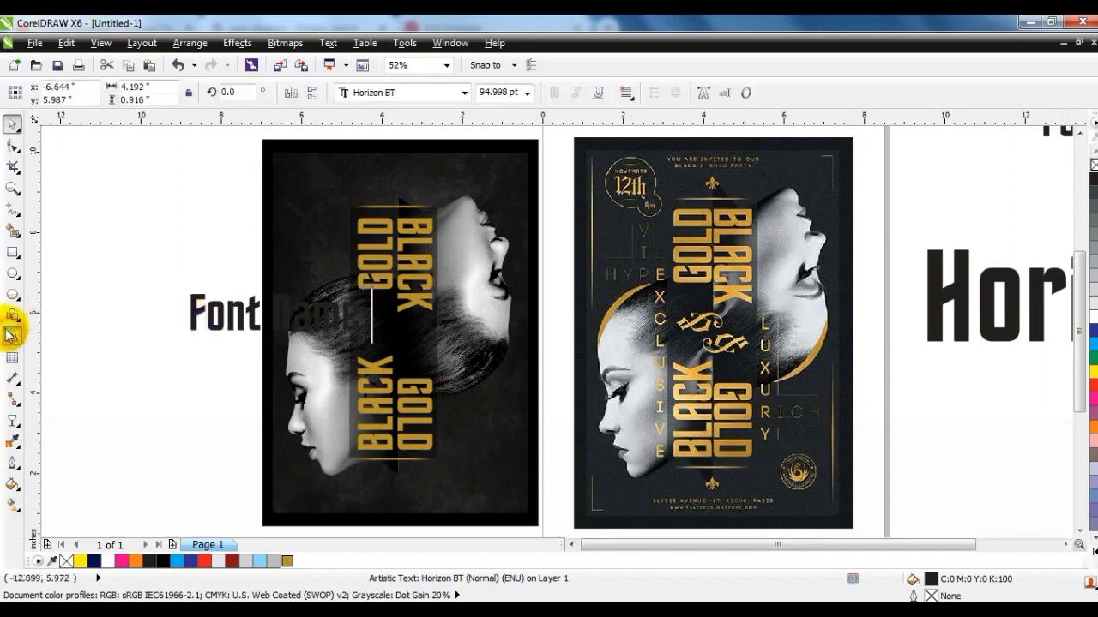
{"action": "key", "text": "shift+Home"}
{"action": "type", "text": "&"}
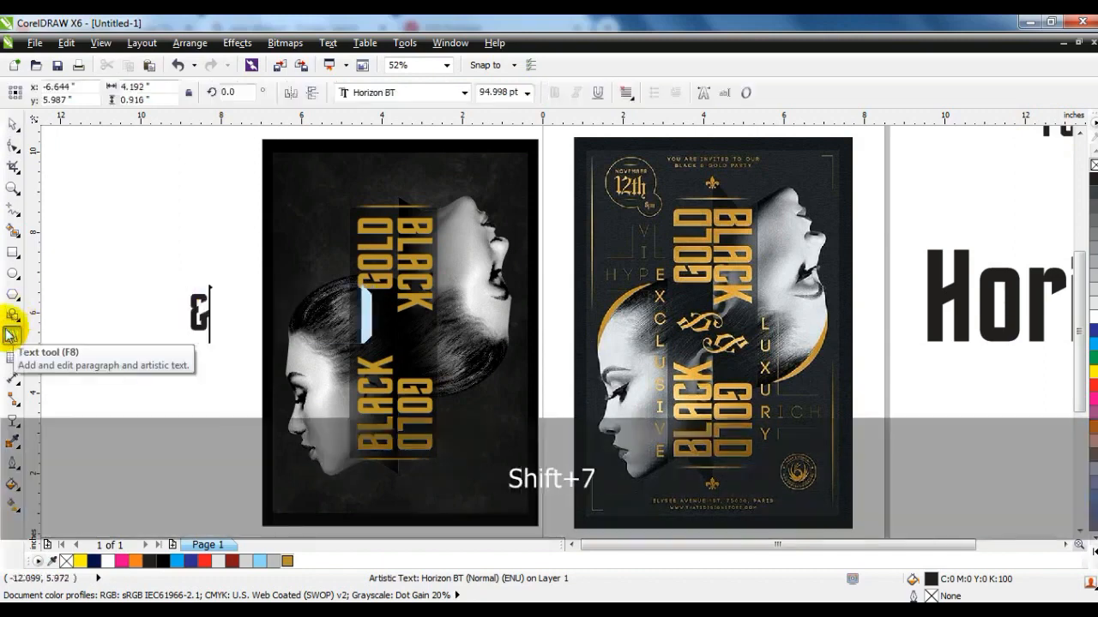
{"action": "left_click", "coordinate": [12, 125]}
{"action": "left_click", "coordinate": [414, 96]}
{"action": "type", "text": "Times New Roman"}
{"action": "key", "text": "Return"}
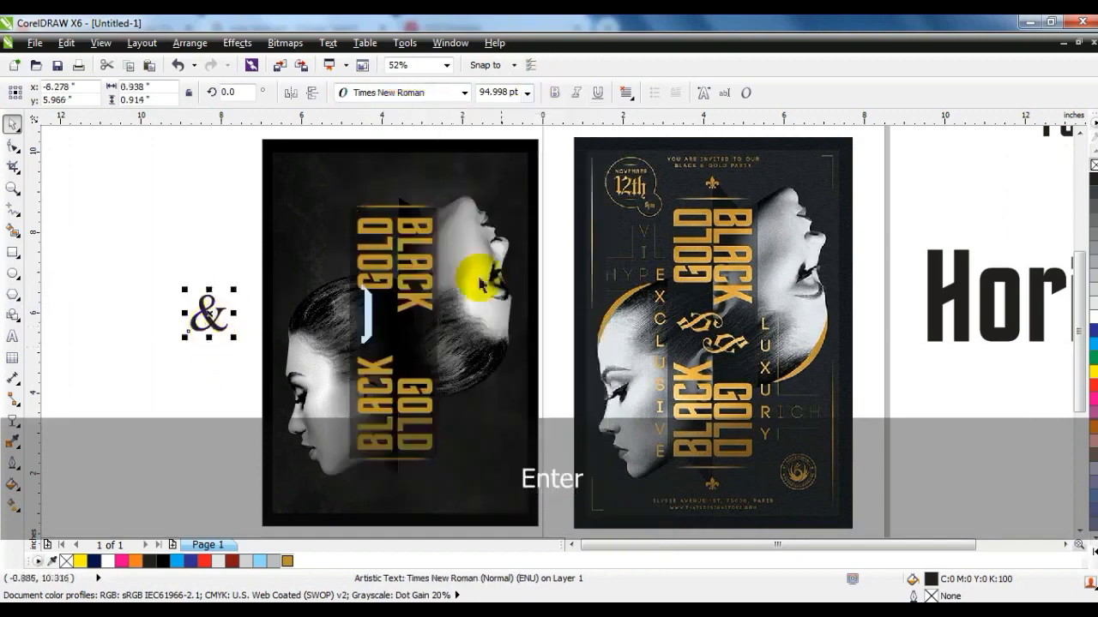
Make the ampersand gold, place it at 270 degrees between BLACK and GOLD, and add a 90-degree copy at about 79 pt in the other column
{"action": "left_click", "coordinate": [287, 561]}
{"action": "left_click_drag", "start_coordinate": [208, 317], "coordinate": [412, 358]}
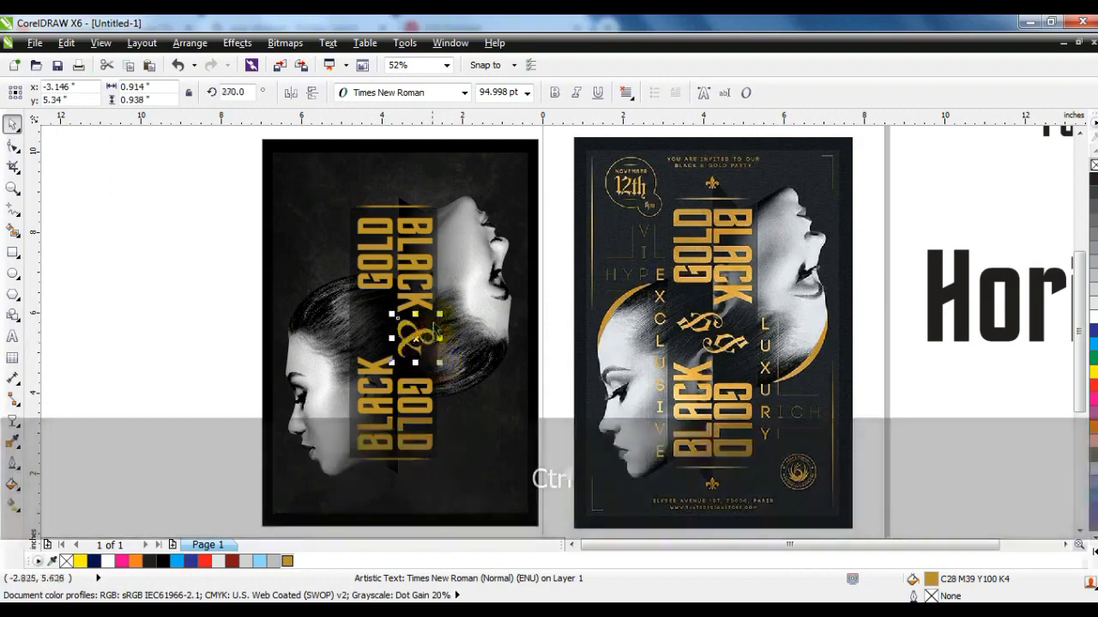
{"action": "left_click_drag", "start_coordinate": [430, 337], "coordinate": [375, 336]}
{"action": "left_click", "coordinate": [295, 96]}
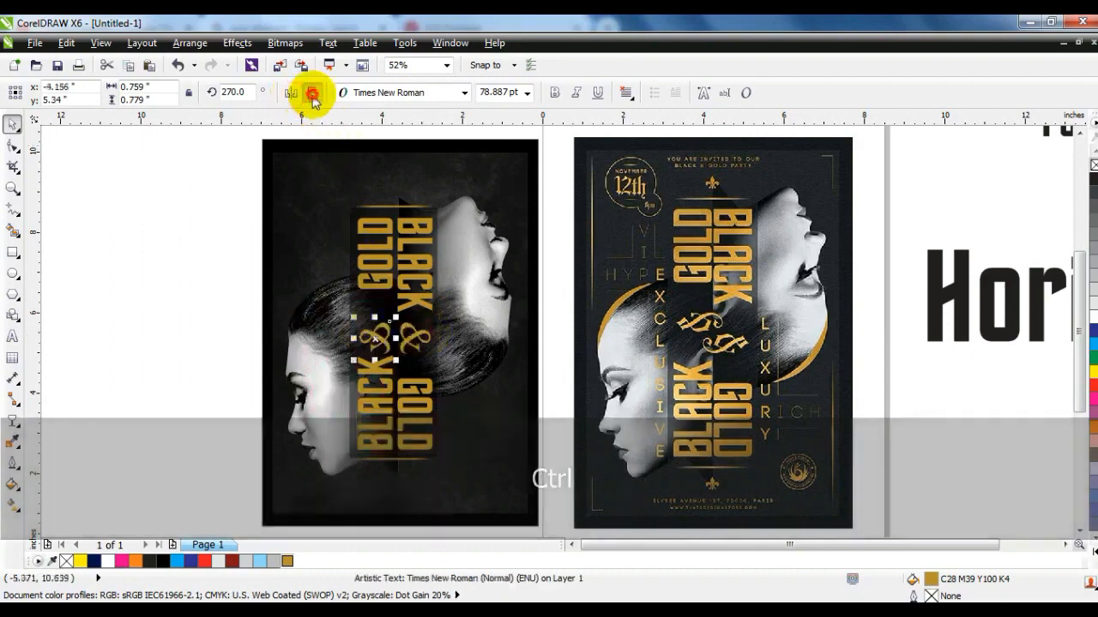
{"action": "left_click_drag", "start_coordinate": [375, 337], "coordinate": [381, 326]}
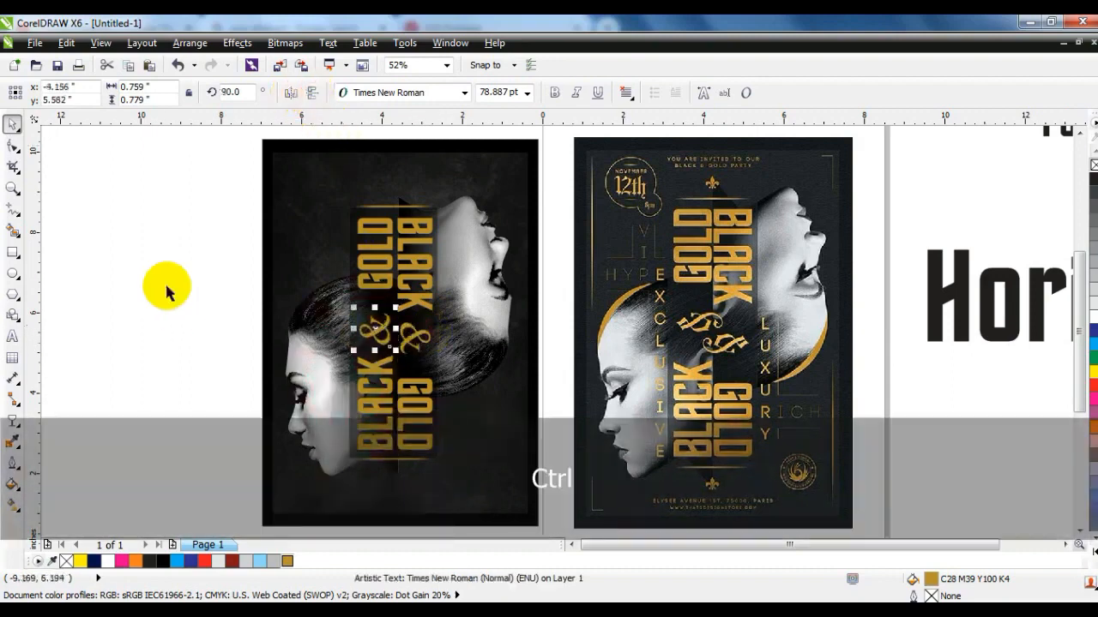
{"action": "left_click", "coordinate": [164, 284]}
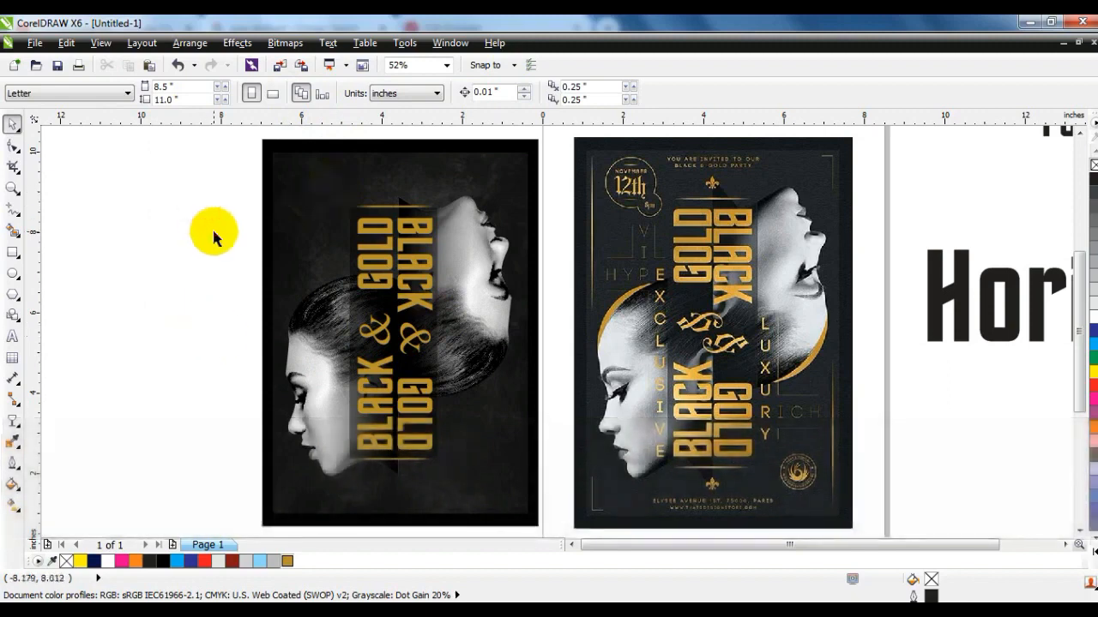
Draw a line from the top of the lower woman's hair to her forehead and back, about 1.4 by 1.75 inches
{"action": "left_click", "coordinate": [13, 187]}
{"action": "left_click_drag", "start_coordinate": [217, 204], "coordinate": [258, 252]}
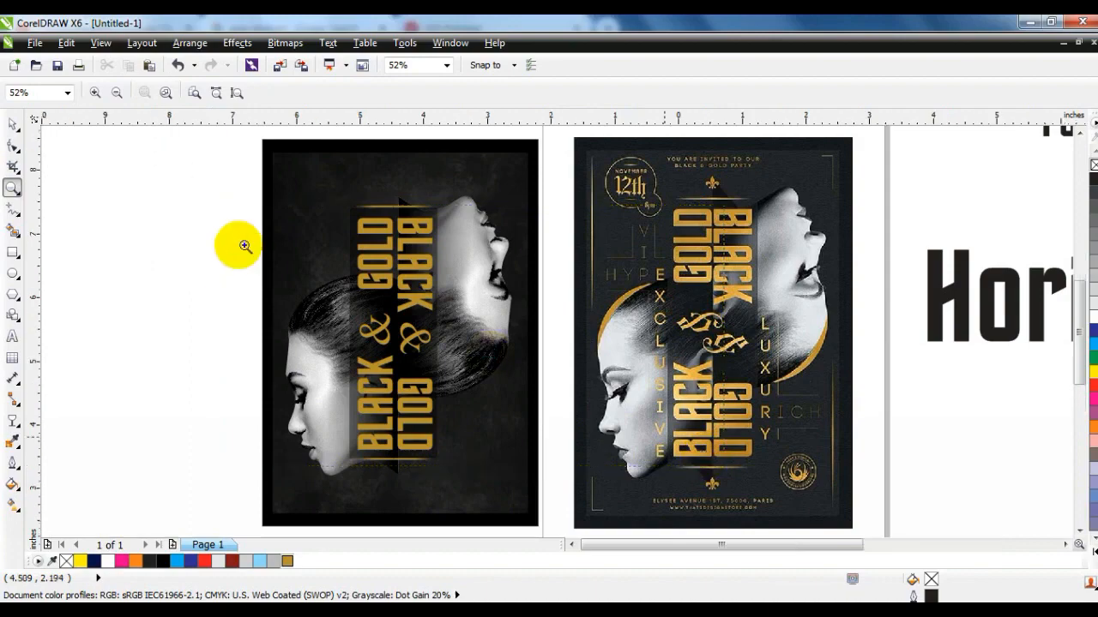
{"action": "left_click_drag", "start_coordinate": [232, 306], "coordinate": [197, 196]}
{"action": "left_click", "coordinate": [13, 208]}
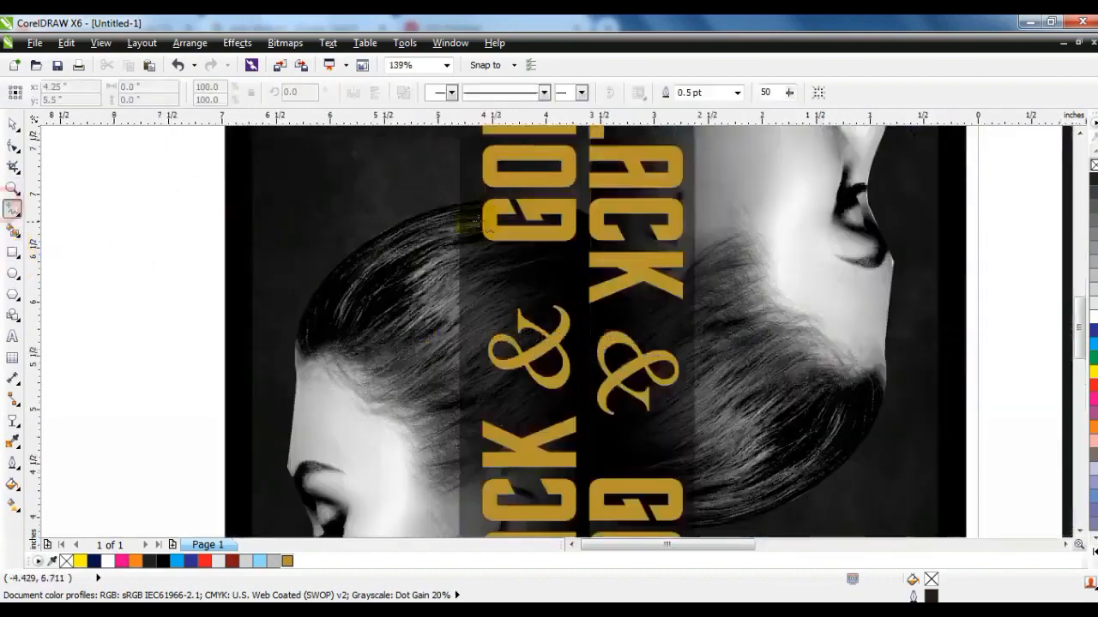
{"action": "left_click", "coordinate": [445, 206]}
{"action": "left_click", "coordinate": [296, 395]}
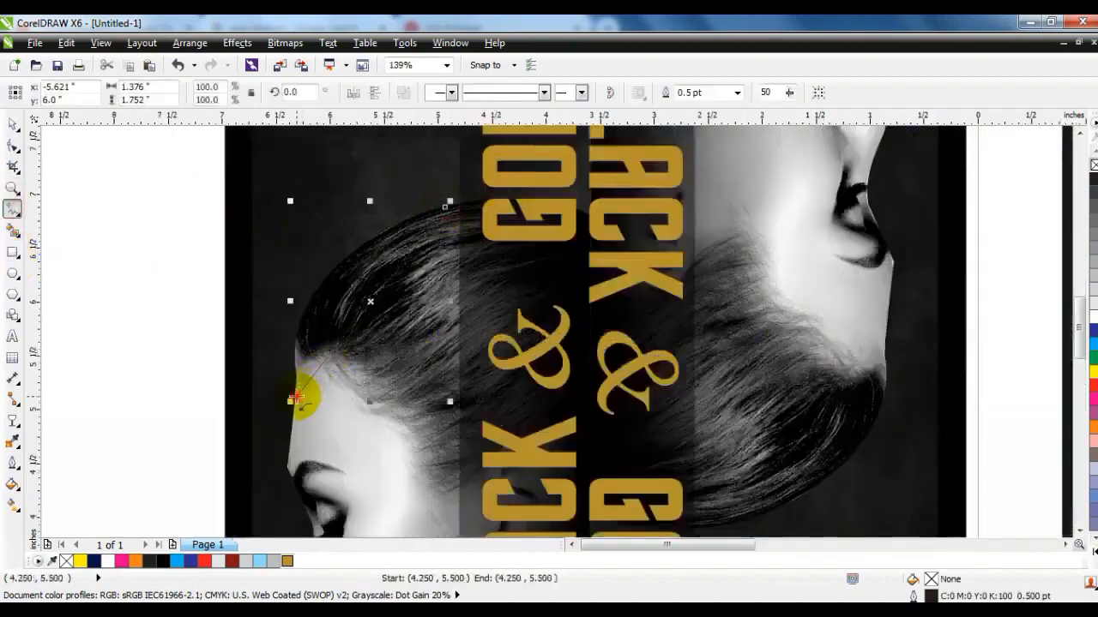
Bend the line's two segments into a crescent following the hair's outer edge and fill it with gold
{"action": "left_click", "coordinate": [13, 146]}
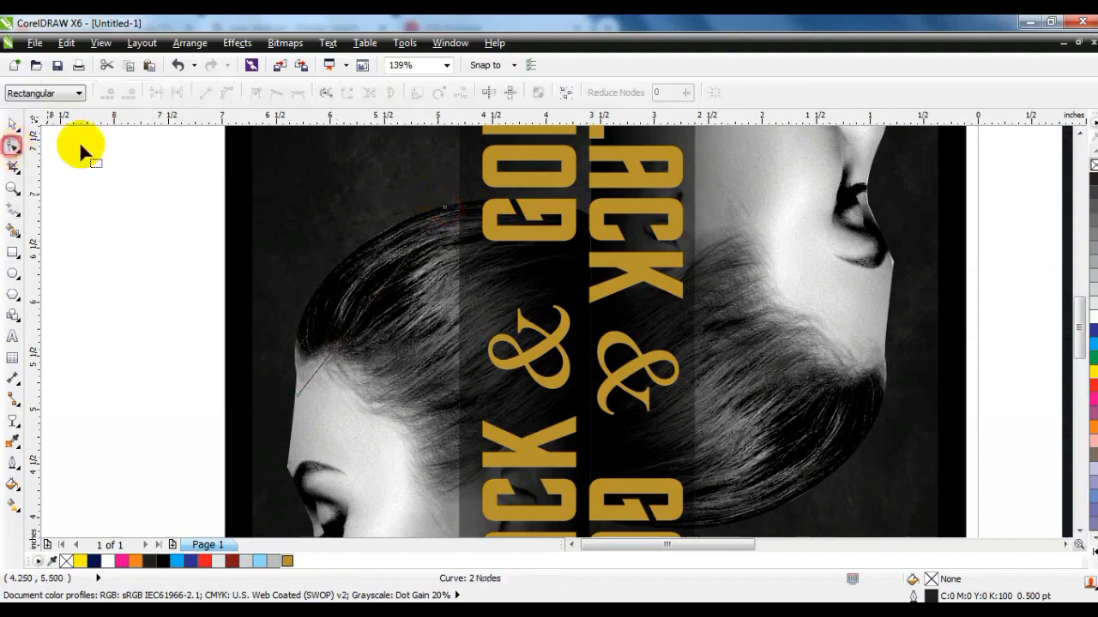
{"action": "left_click_drag", "start_coordinate": [375, 298], "coordinate": [349, 282]}
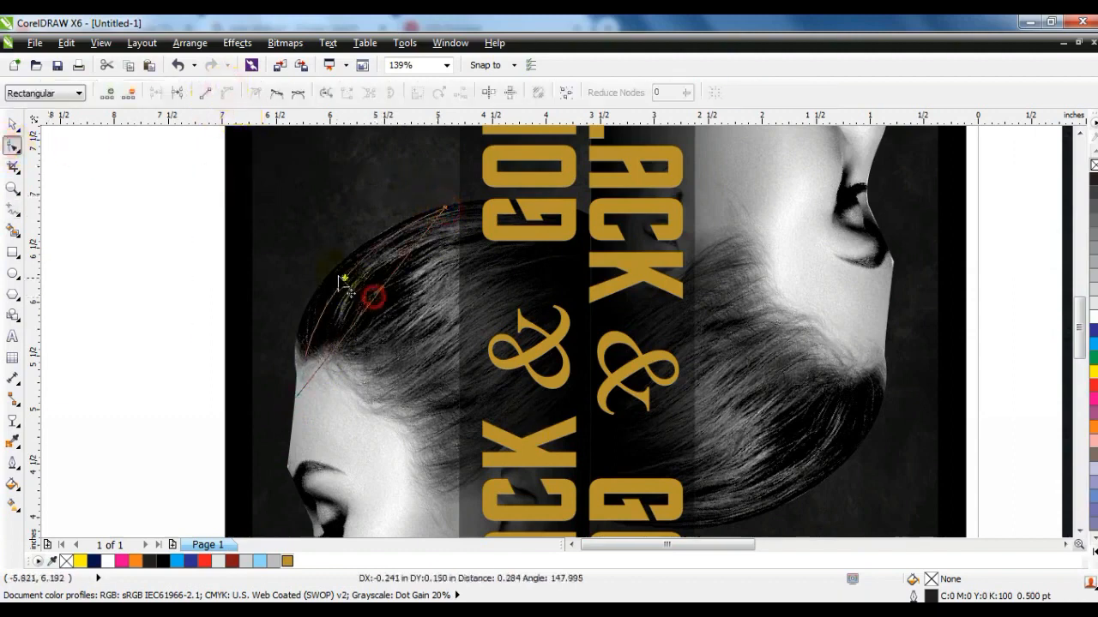
{"action": "left_click_drag", "start_coordinate": [370, 308], "coordinate": [352, 287]}
{"action": "left_click", "coordinate": [287, 561]}
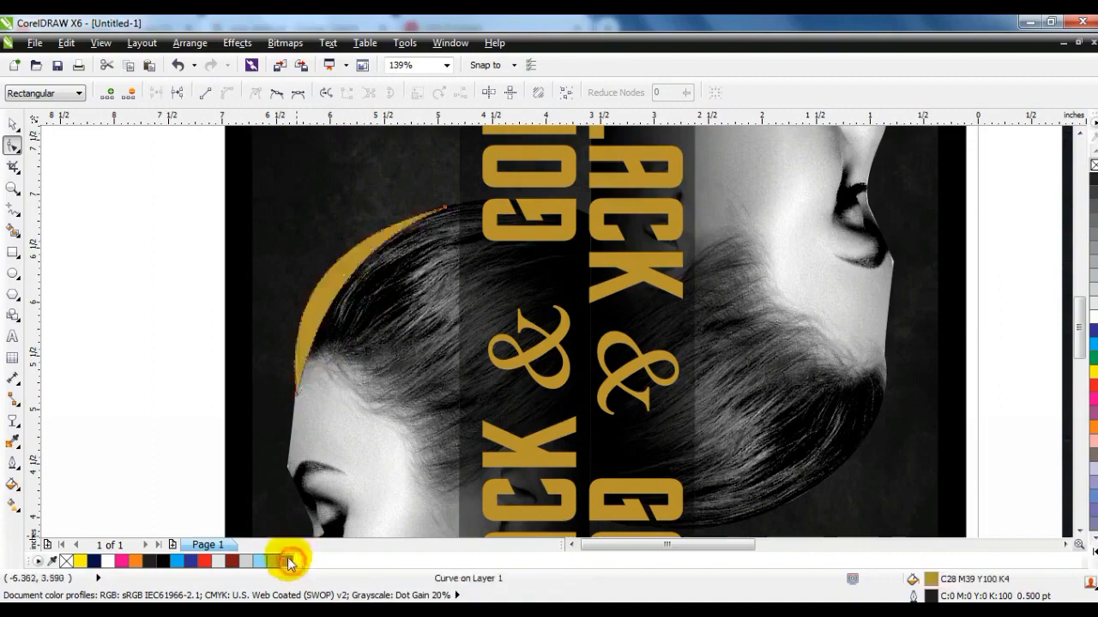
Duplicate the gold crescent, mirror the copy horizontally and vertically, and place it along the upper woman's hair
{"action": "key", "text": "F3"}
{"action": "key", "text": "F3"}
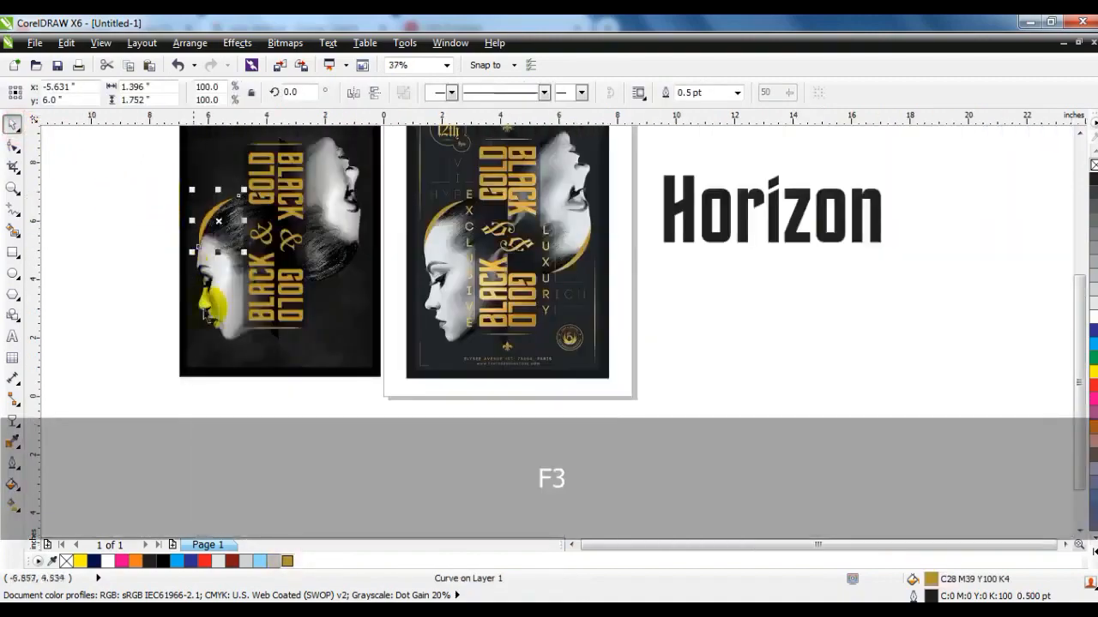
{"action": "key", "text": "Escape"}
{"action": "key", "text": "F3"}
{"action": "key", "text": "ctrl+a"}
{"action": "key", "text": "shift+F2"}
{"action": "key", "text": "Escape"}
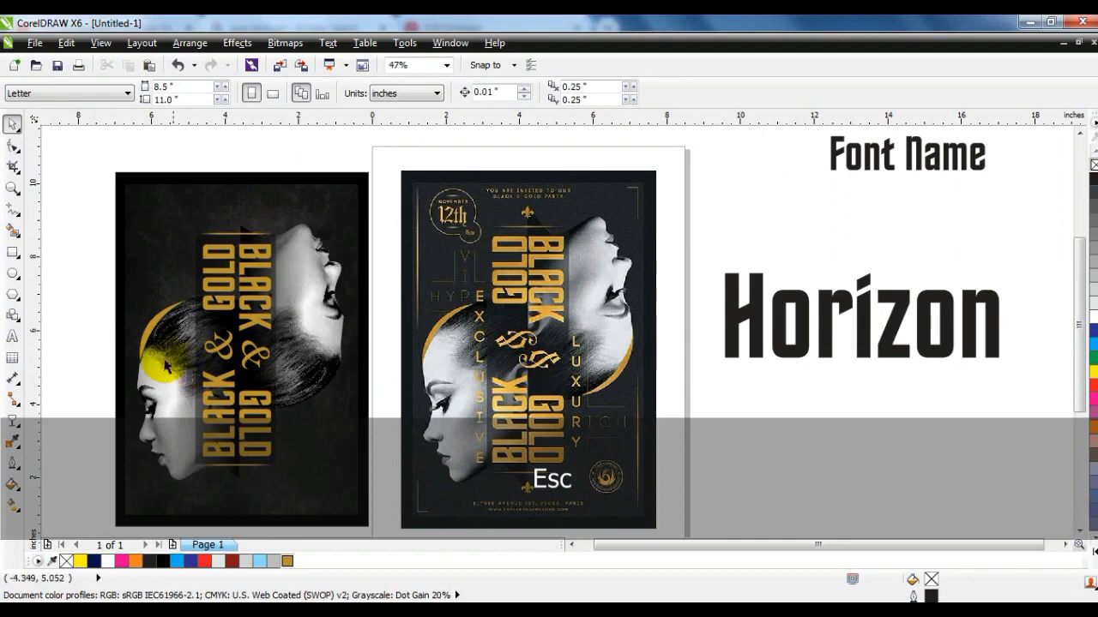
{"action": "left_click", "coordinate": [158, 335]}
{"action": "key", "text": "KP_Add"}
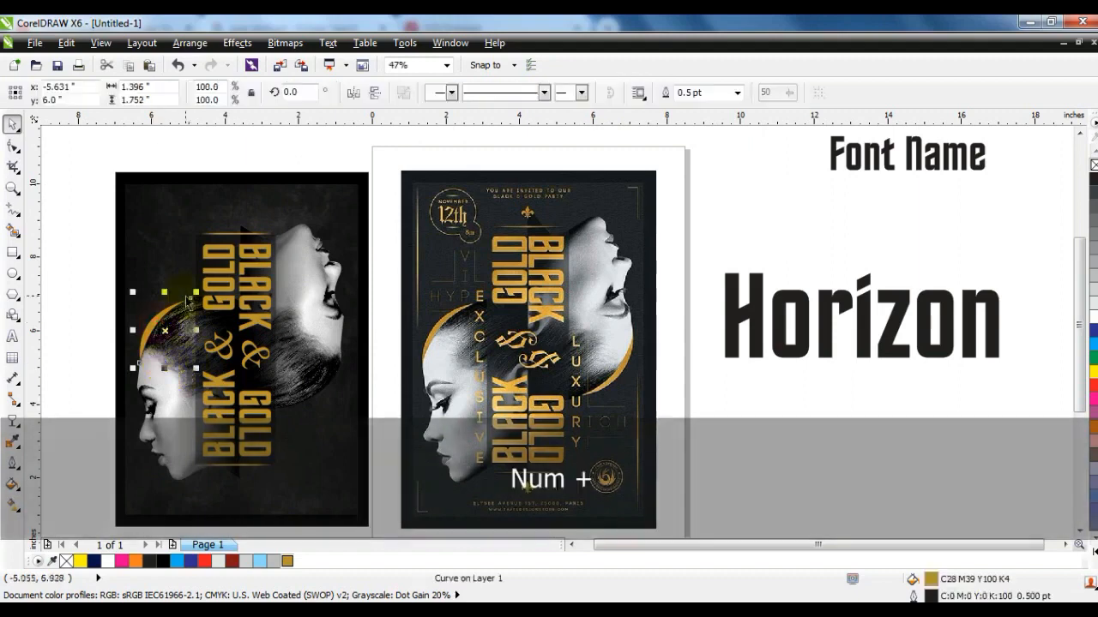
{"action": "left_click", "coordinate": [353, 92]}
{"action": "left_click", "coordinate": [374, 92]}
{"action": "left_click_drag", "start_coordinate": [189, 317], "coordinate": [323, 381]}
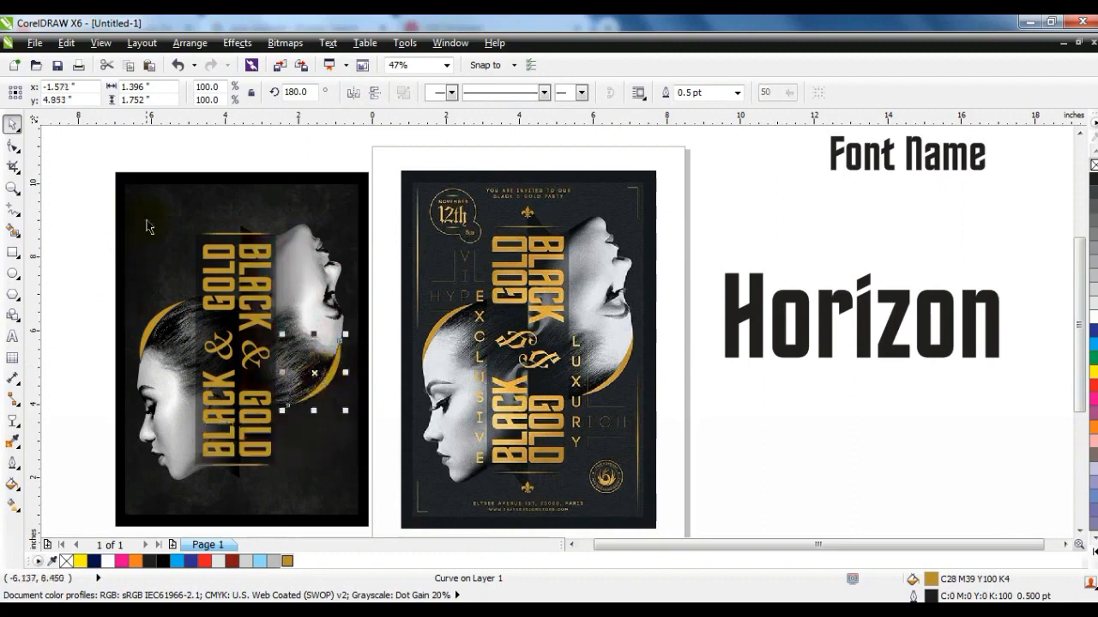
{"action": "key", "text": "shift+F2"}
{"action": "left_click_drag", "start_coordinate": [679, 309], "coordinate": [674, 301]}
{"action": "key", "text": "F3"}
{"action": "key", "text": "Escape"}
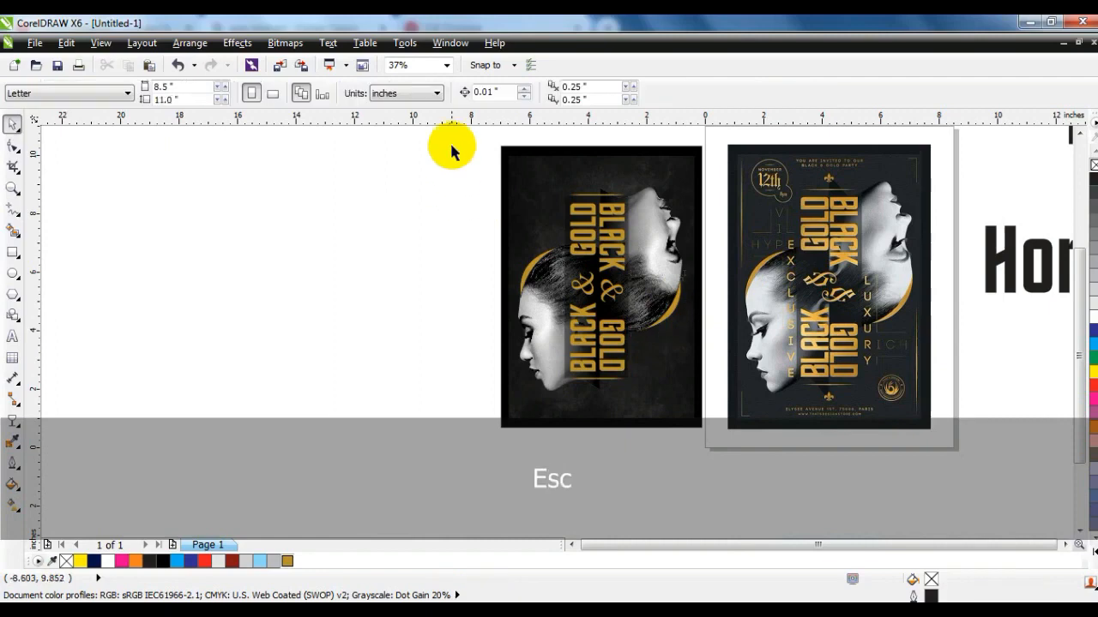
{"action": "left_click_drag", "start_coordinate": [691, 413], "coordinate": [690, 412]}
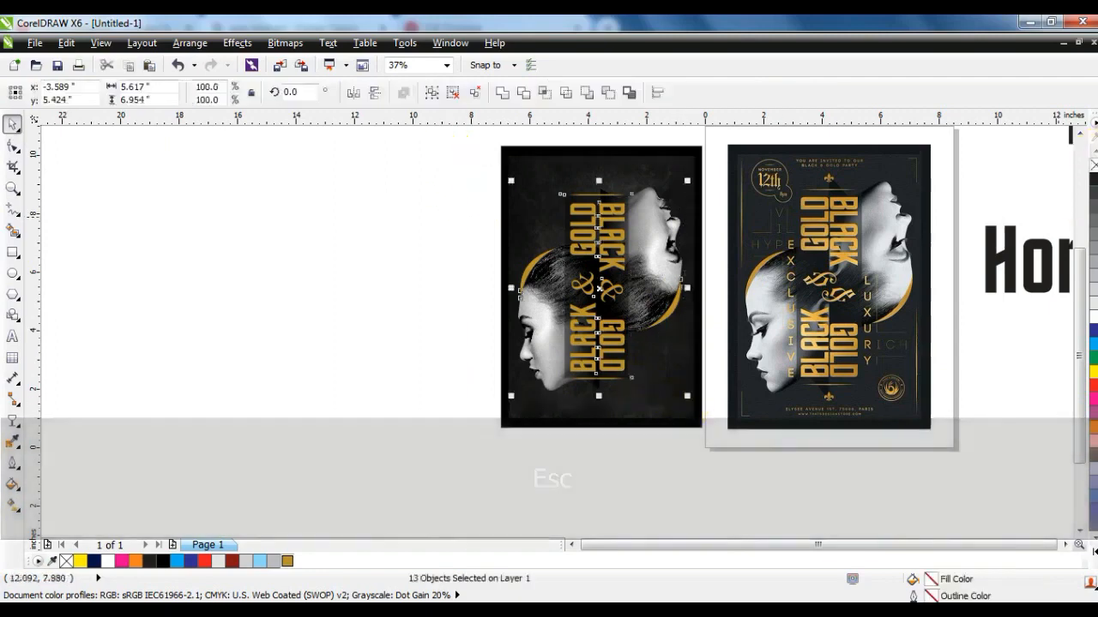
{"action": "left_click", "coordinate": [553, 487]}
Delete the Horizon and Font Name sample texts beside the reference flyer
{"action": "key", "text": "F3"}
{"action": "key", "text": "Escape"}
{"action": "left_click_drag", "start_coordinate": [477, 418], "coordinate": [995, 170]}
{"action": "key", "text": "shift+F2"}
{"action": "key", "text": "Escape"}
{"action": "left_click", "coordinate": [799, 285]}
{"action": "key", "text": "Delete"}
{"action": "left_click", "coordinate": [860, 164]}
{"action": "key", "text": "Delete"}
{"action": "left_click", "coordinate": [820, 305]}
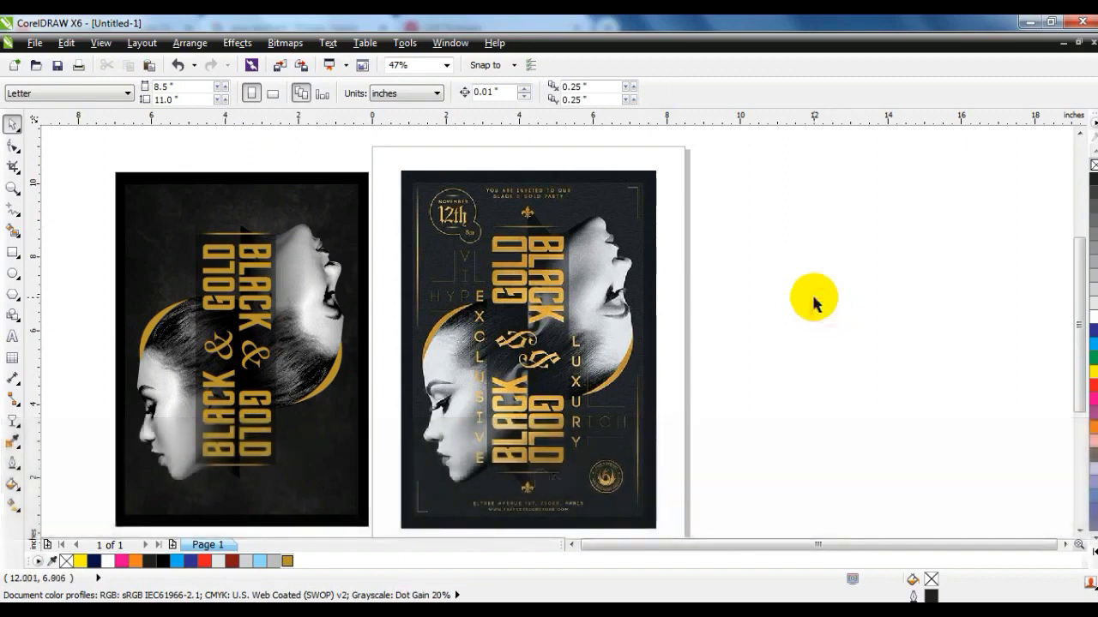
{"action": "left_click", "coordinate": [13, 187]}
{"action": "left_click_drag", "start_coordinate": [121, 180], "coordinate": [832, 534]}
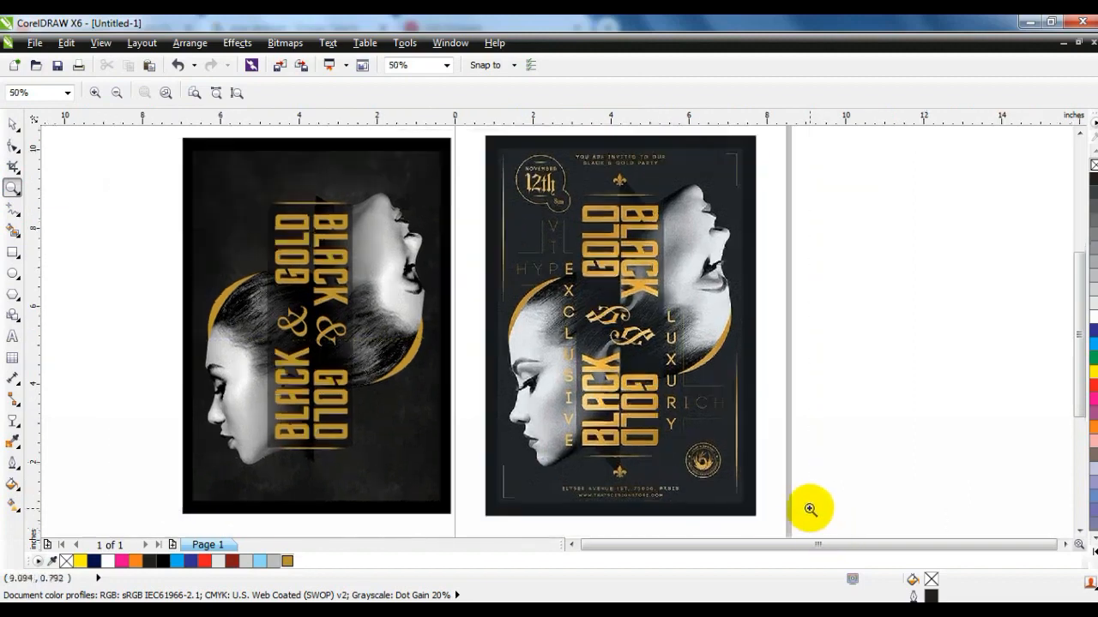